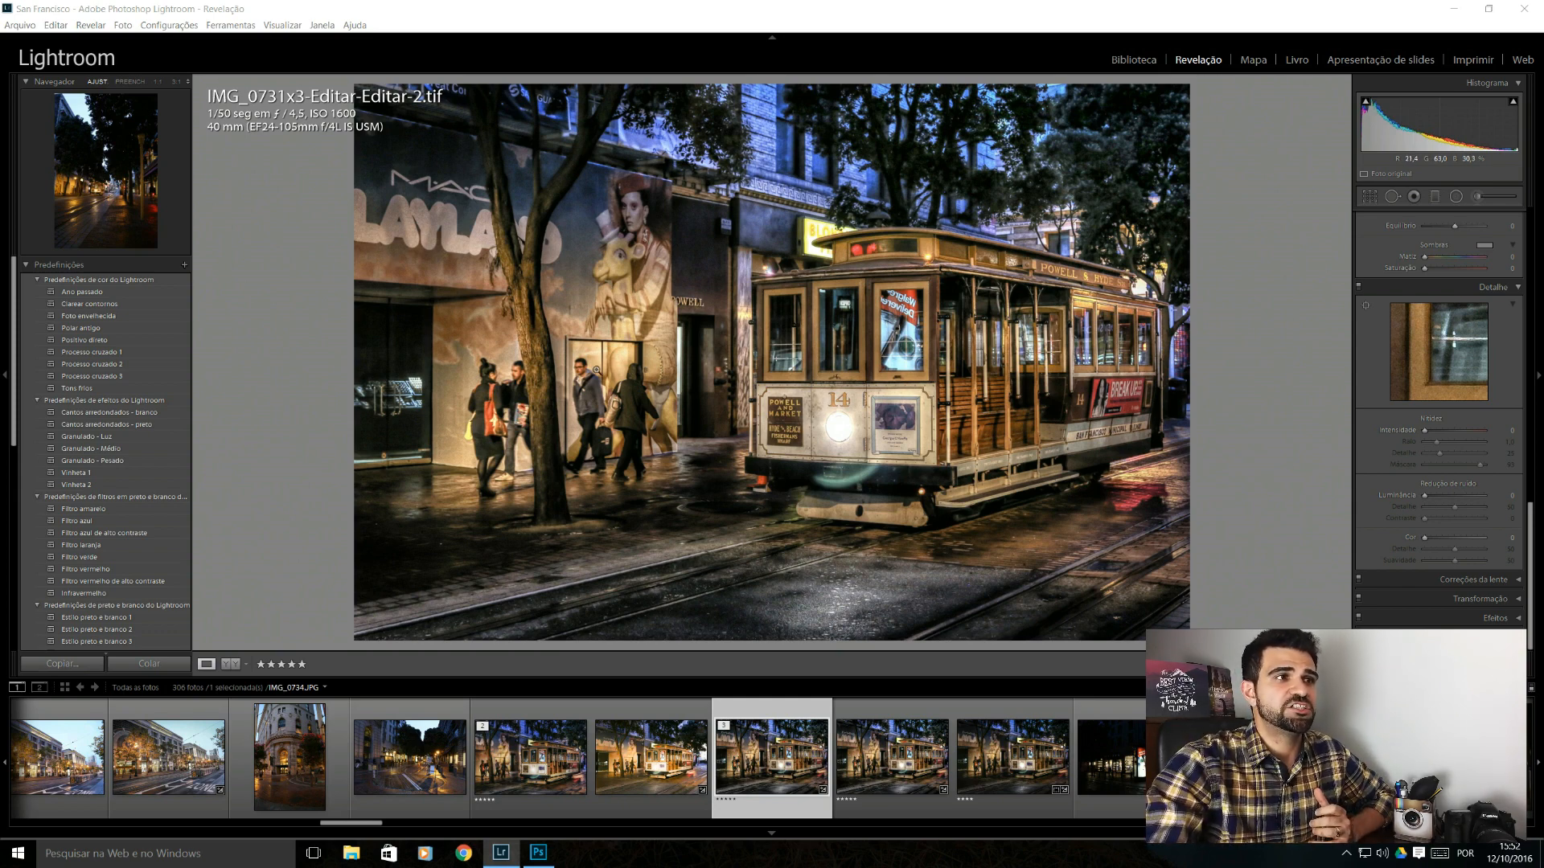
# Inspect the noise around the pedestrians and tram front at full size, and try luminance noise reduction at 100
pyautogui.click(601, 384)
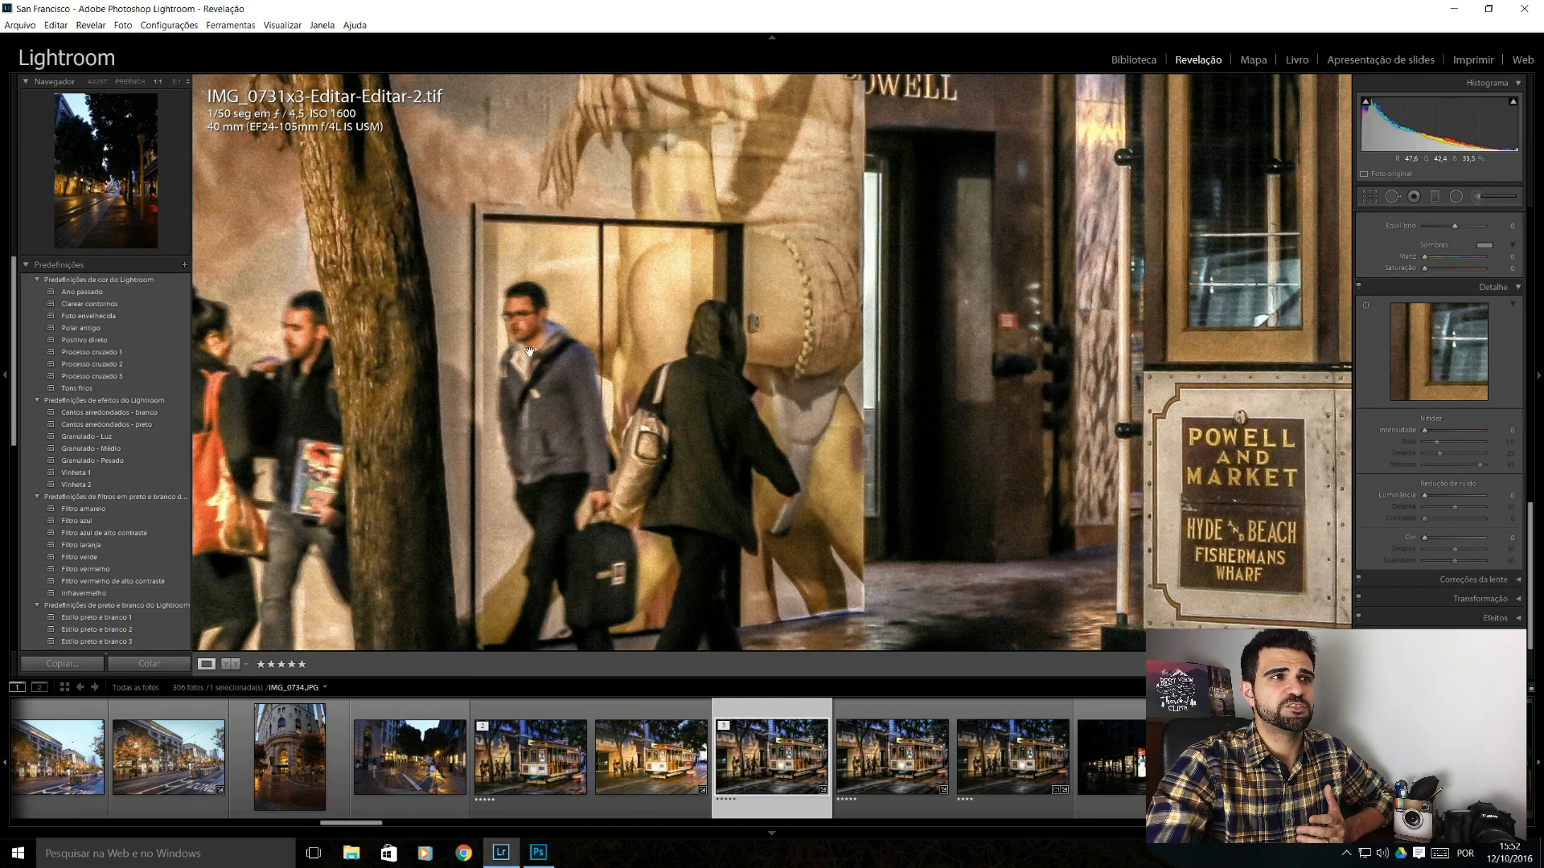
pyautogui.moveTo(526, 351); pyautogui.dragTo(609, 297)
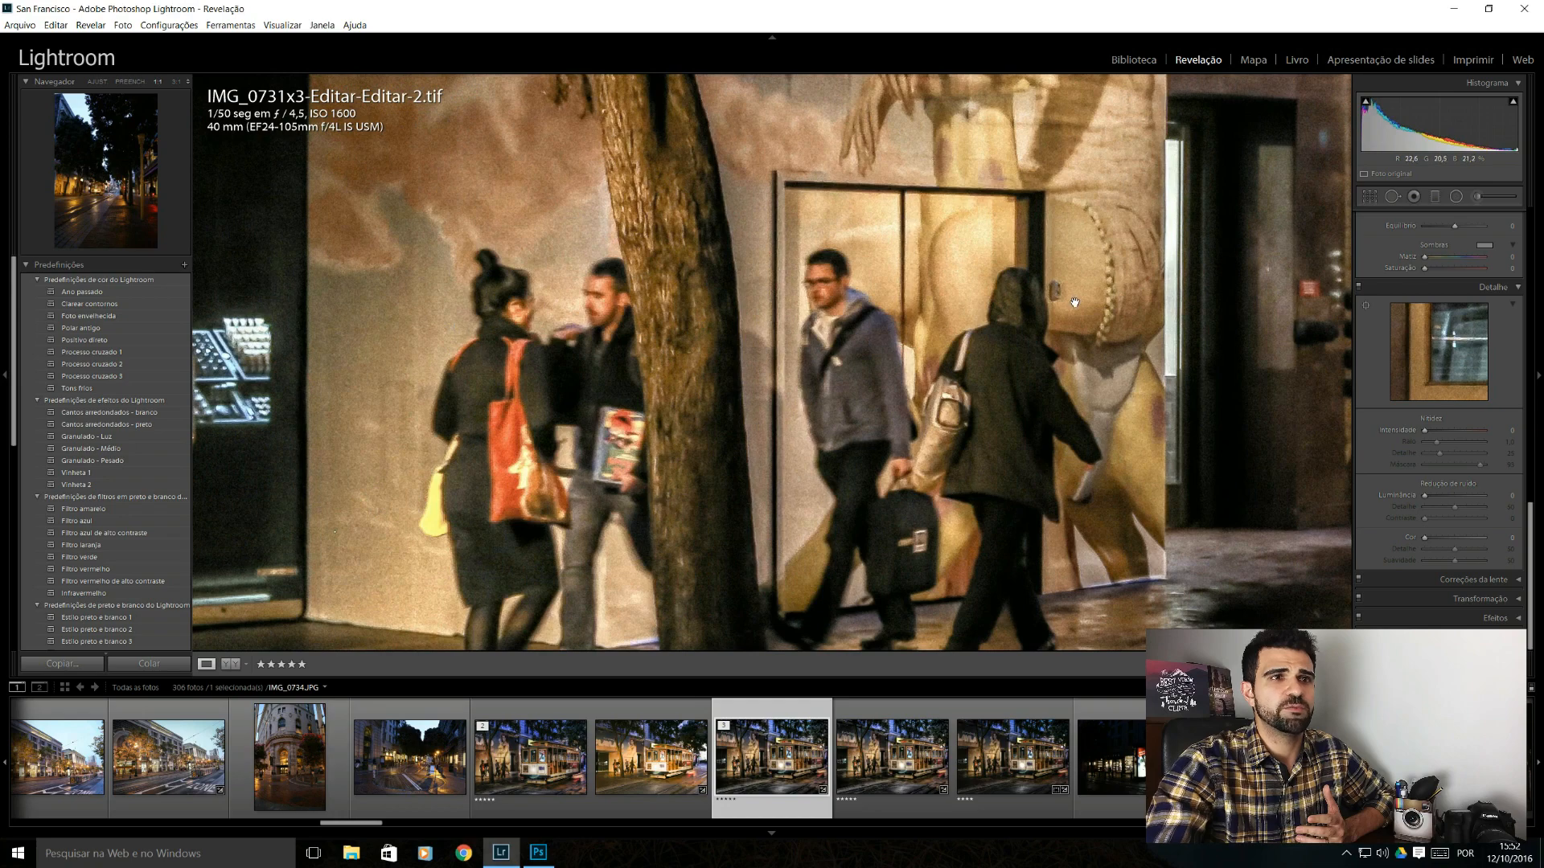
pyautogui.moveTo(1086, 303); pyautogui.dragTo(608, 390)
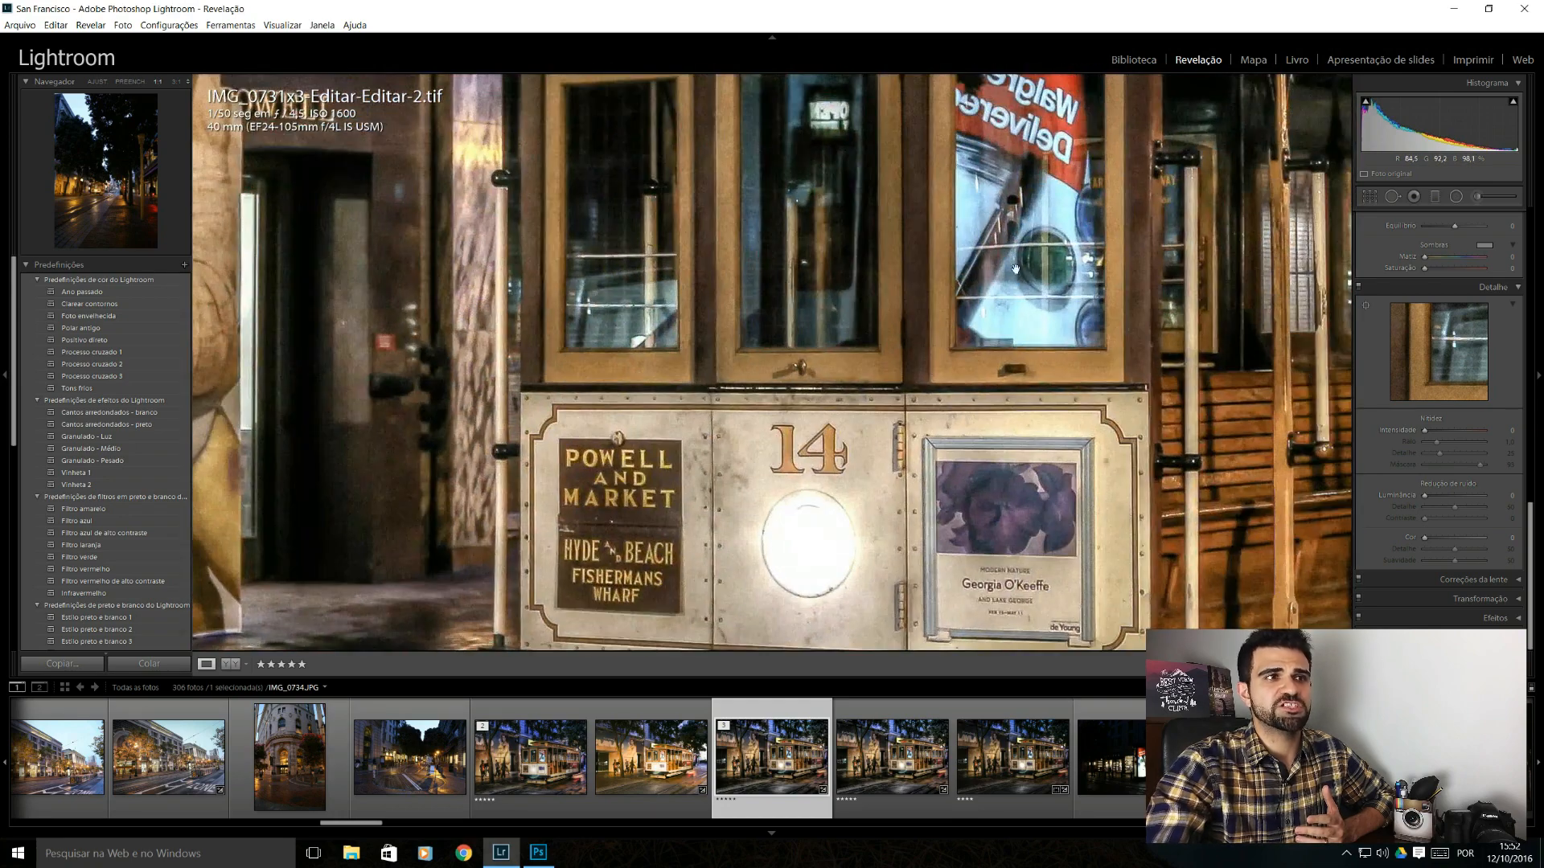
pyautogui.moveTo(857, 161); pyautogui.dragTo(1416, 211)
pyautogui.moveTo(613, 353); pyautogui.dragTo(867, 270)
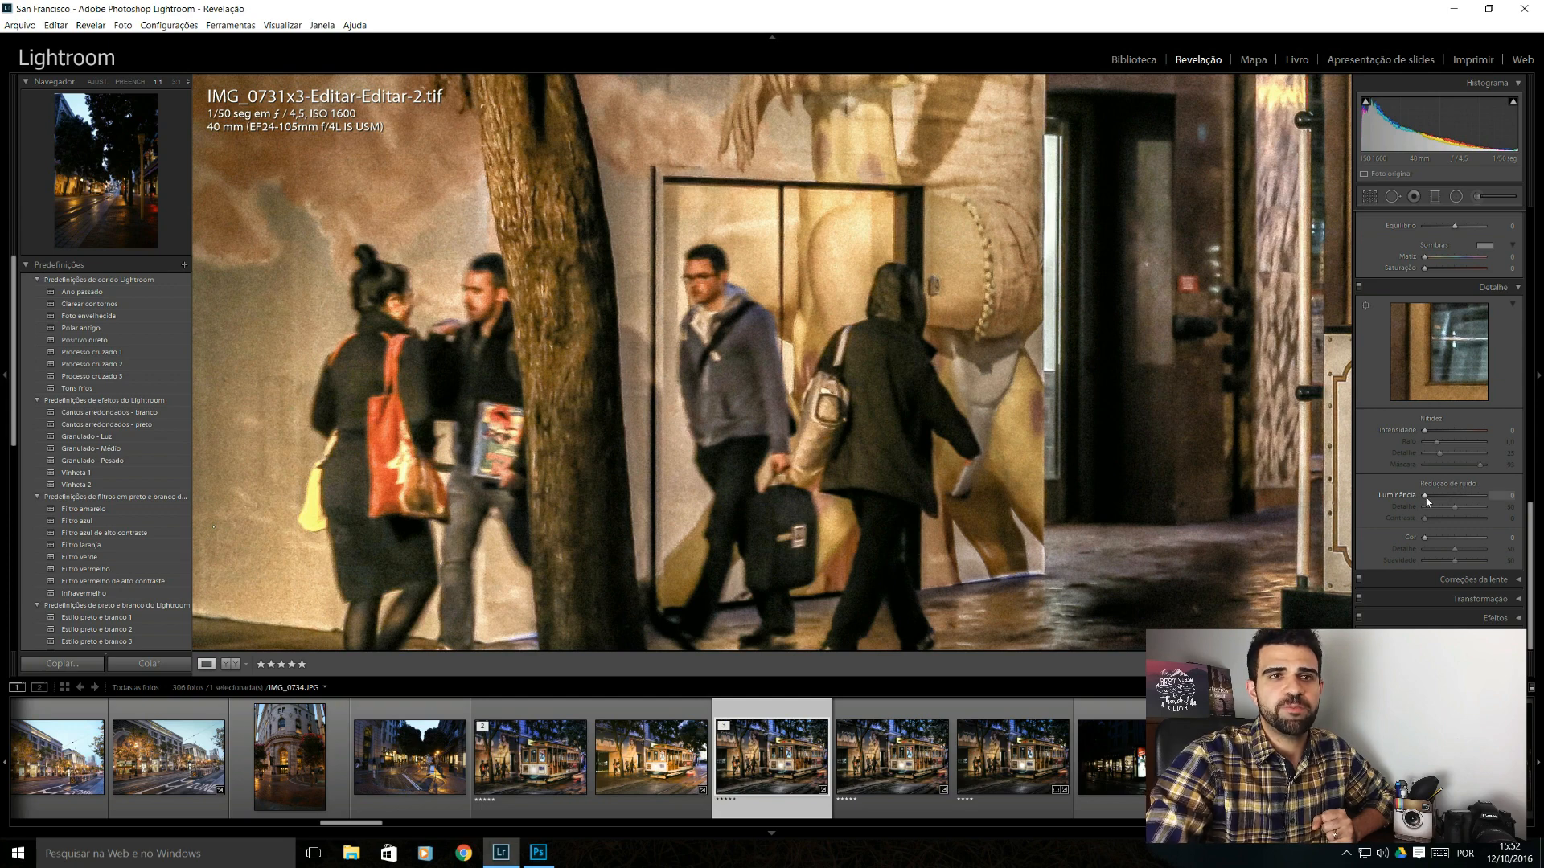
pyautogui.moveTo(1428, 500); pyautogui.dragTo(1495, 505)
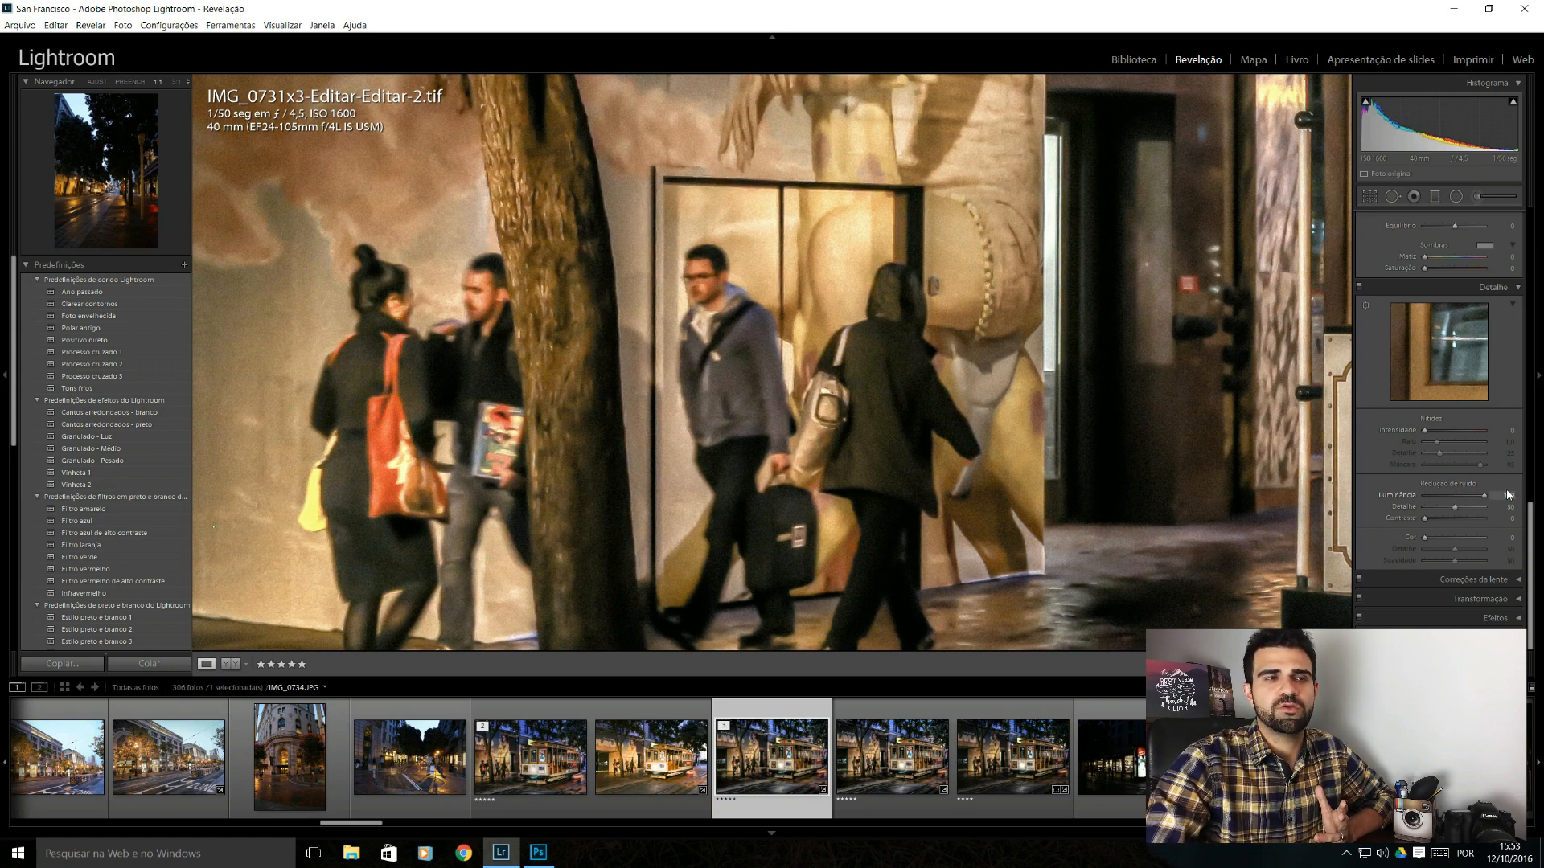
pyautogui.click(959, 371)
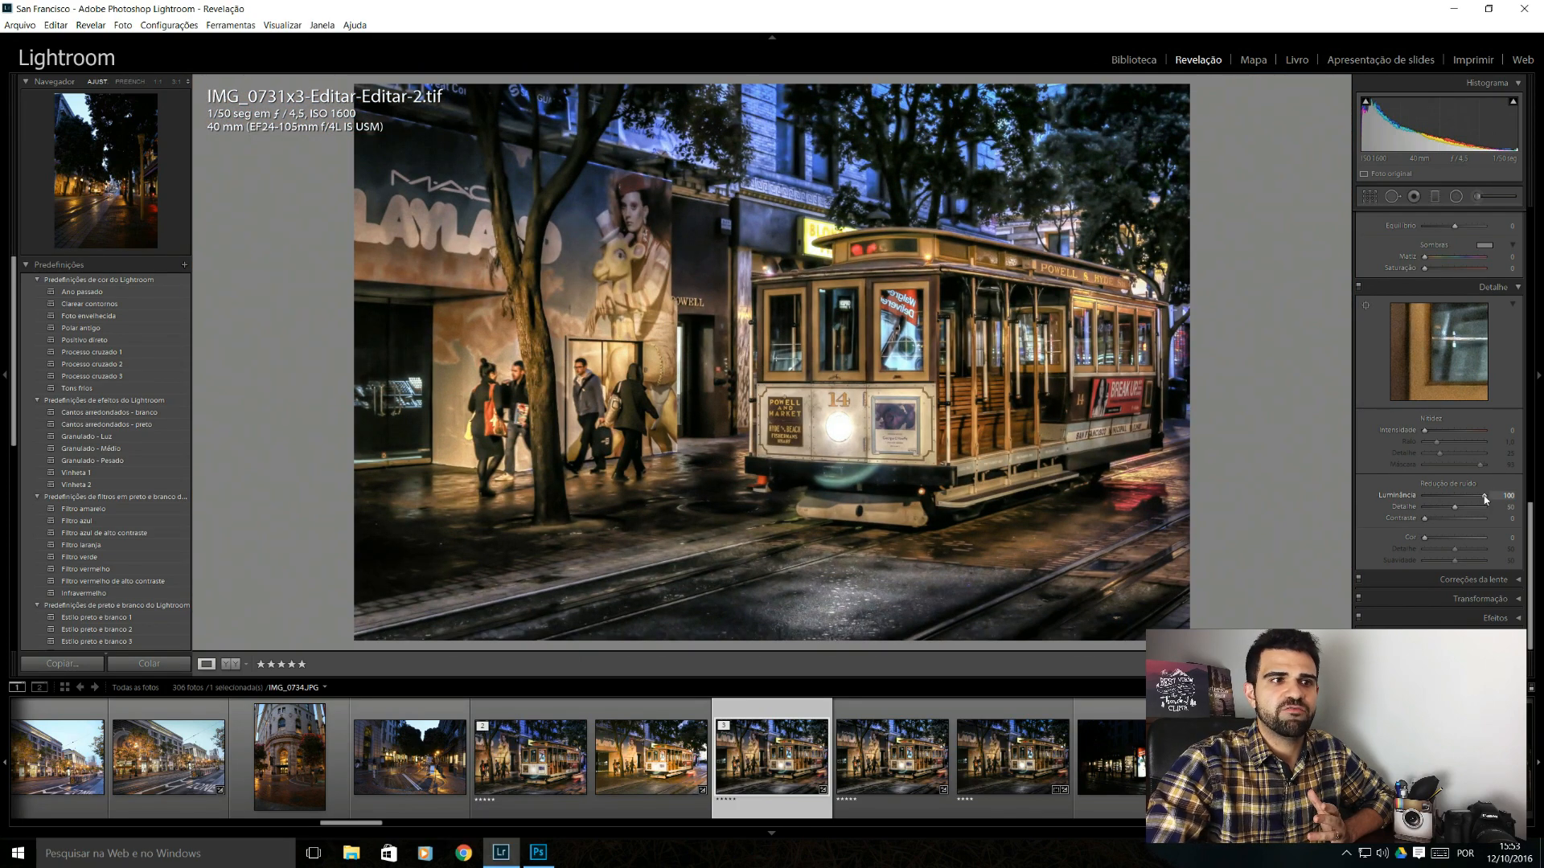
# Try luminance noise reduction at 25 and at 18, checking the pedestrians and wet pavement up close
pyautogui.moveTo(1433, 504); pyautogui.dragTo(1417, 500)
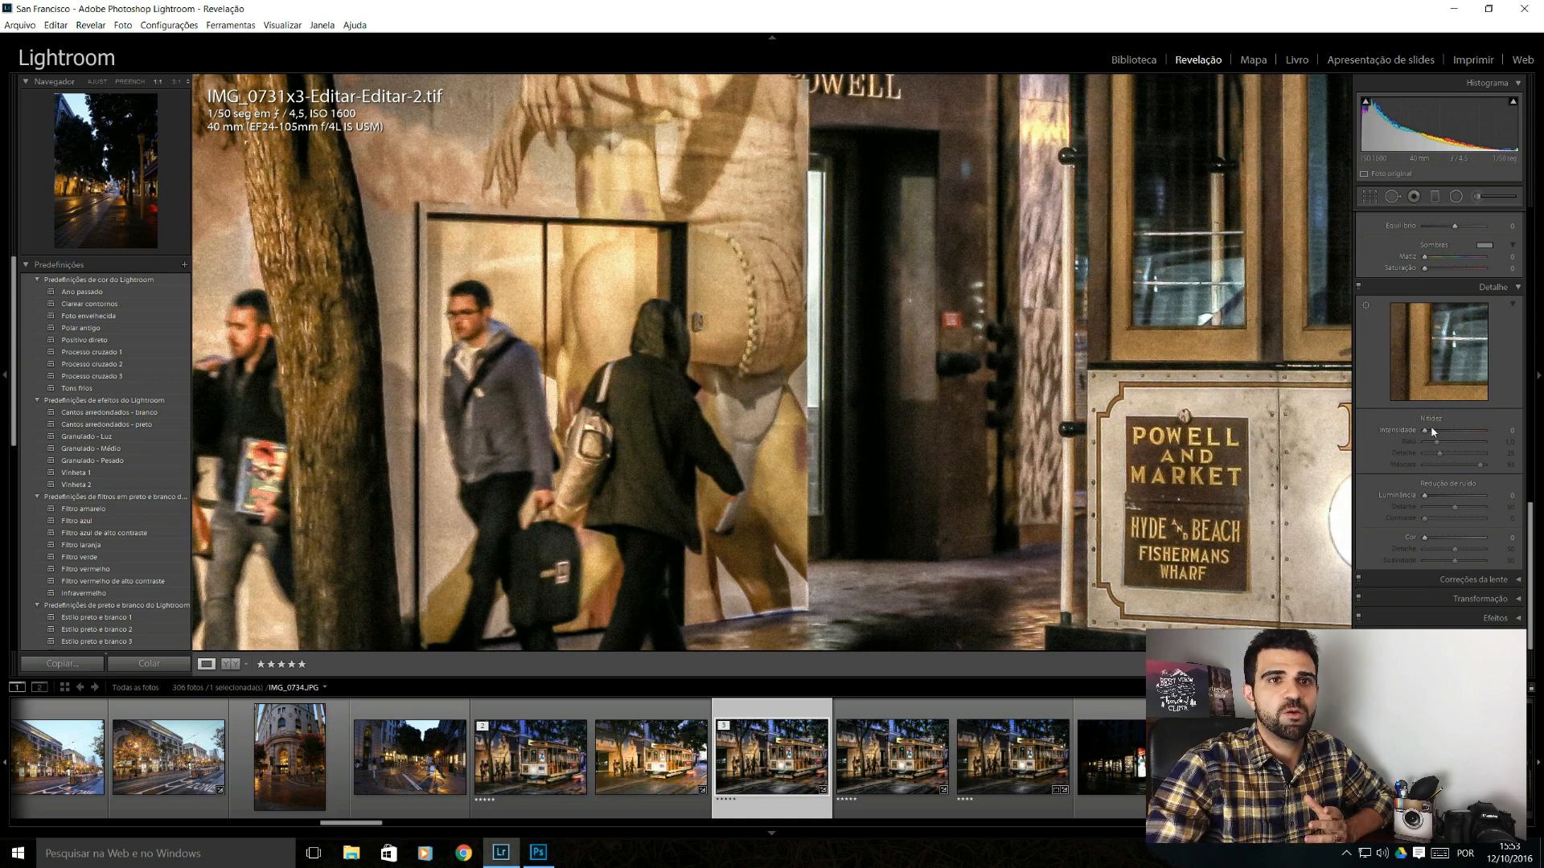
pyautogui.moveTo(1427, 496); pyautogui.dragTo(1444, 498)
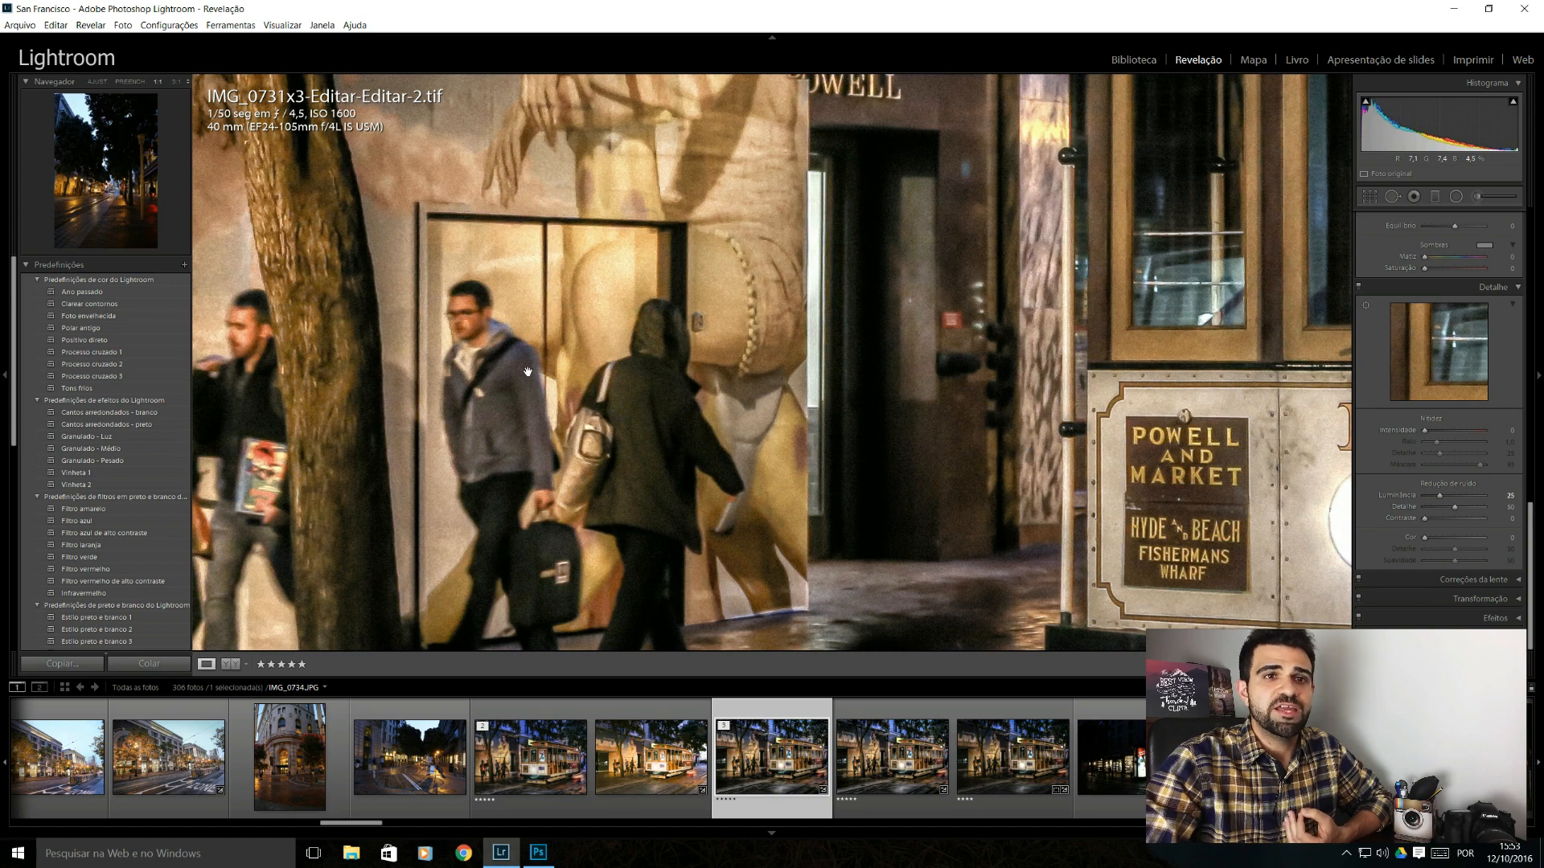
pyautogui.moveTo(1440, 496)
pyautogui.mouseDown()
pyautogui.moveTo(1471, 508)
pyautogui.moveTo(1437, 506)
pyautogui.mouseUp()
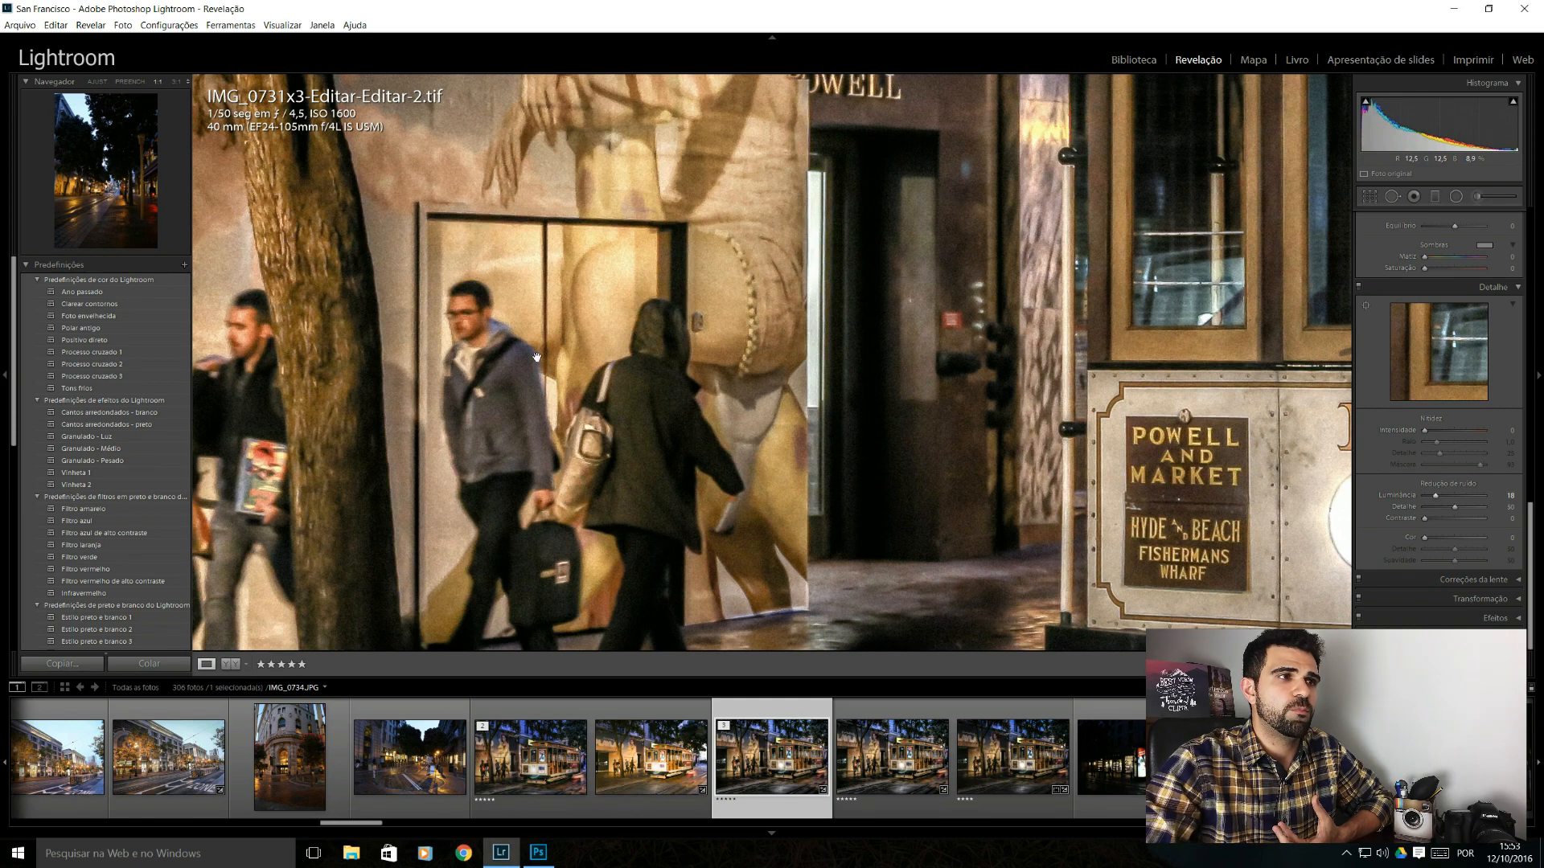
pyautogui.moveTo(585, 459); pyautogui.dragTo(762, 354)
pyautogui.moveTo(694, 456); pyautogui.dragTo(733, 327)
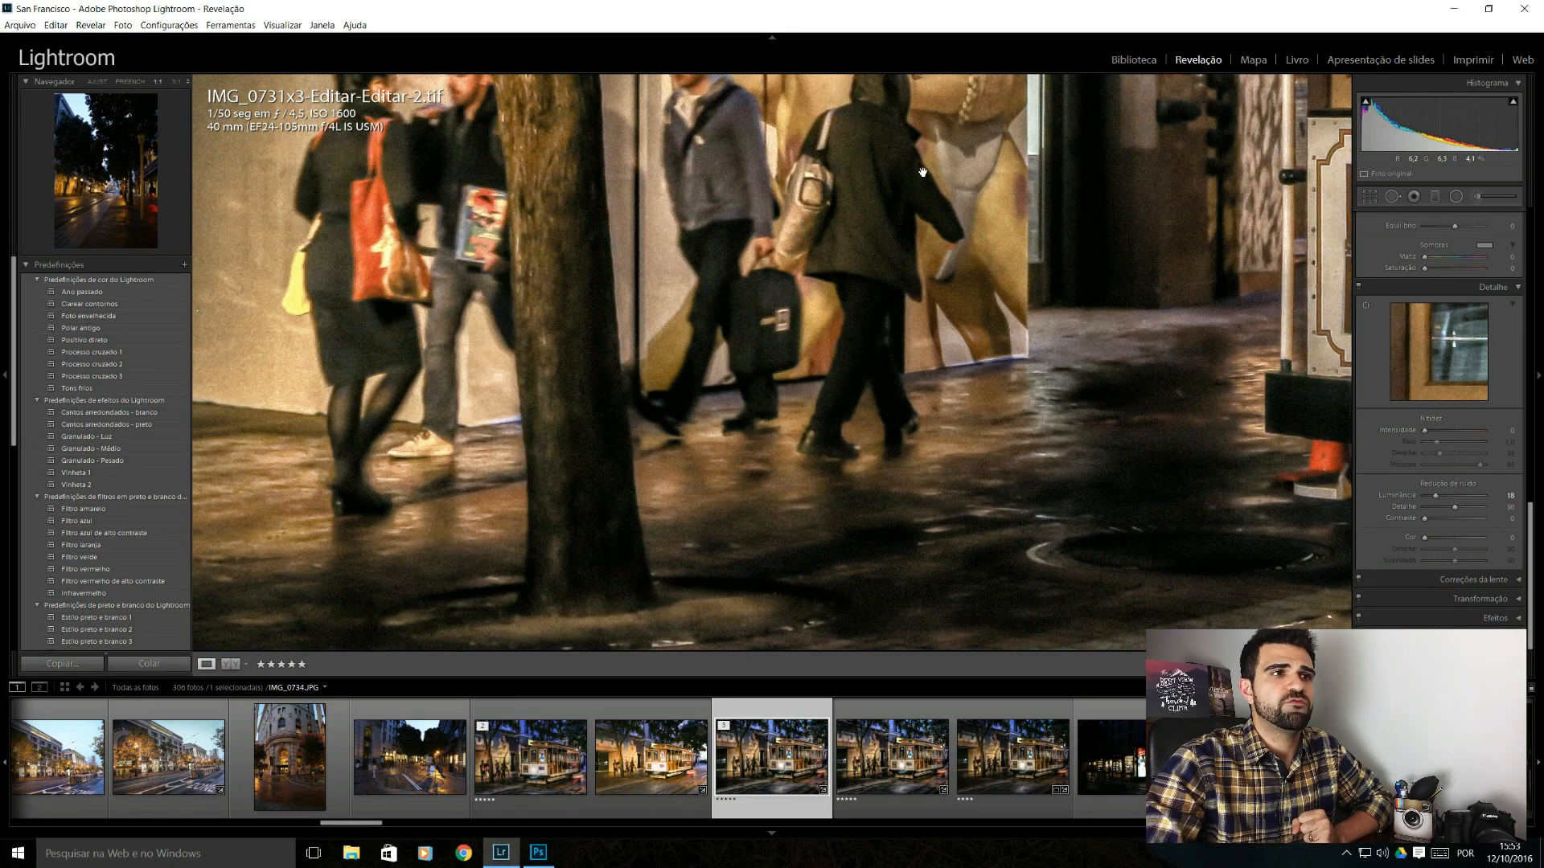
pyautogui.moveTo(931, 193); pyautogui.dragTo(813, 412)
pyautogui.click(757, 341)
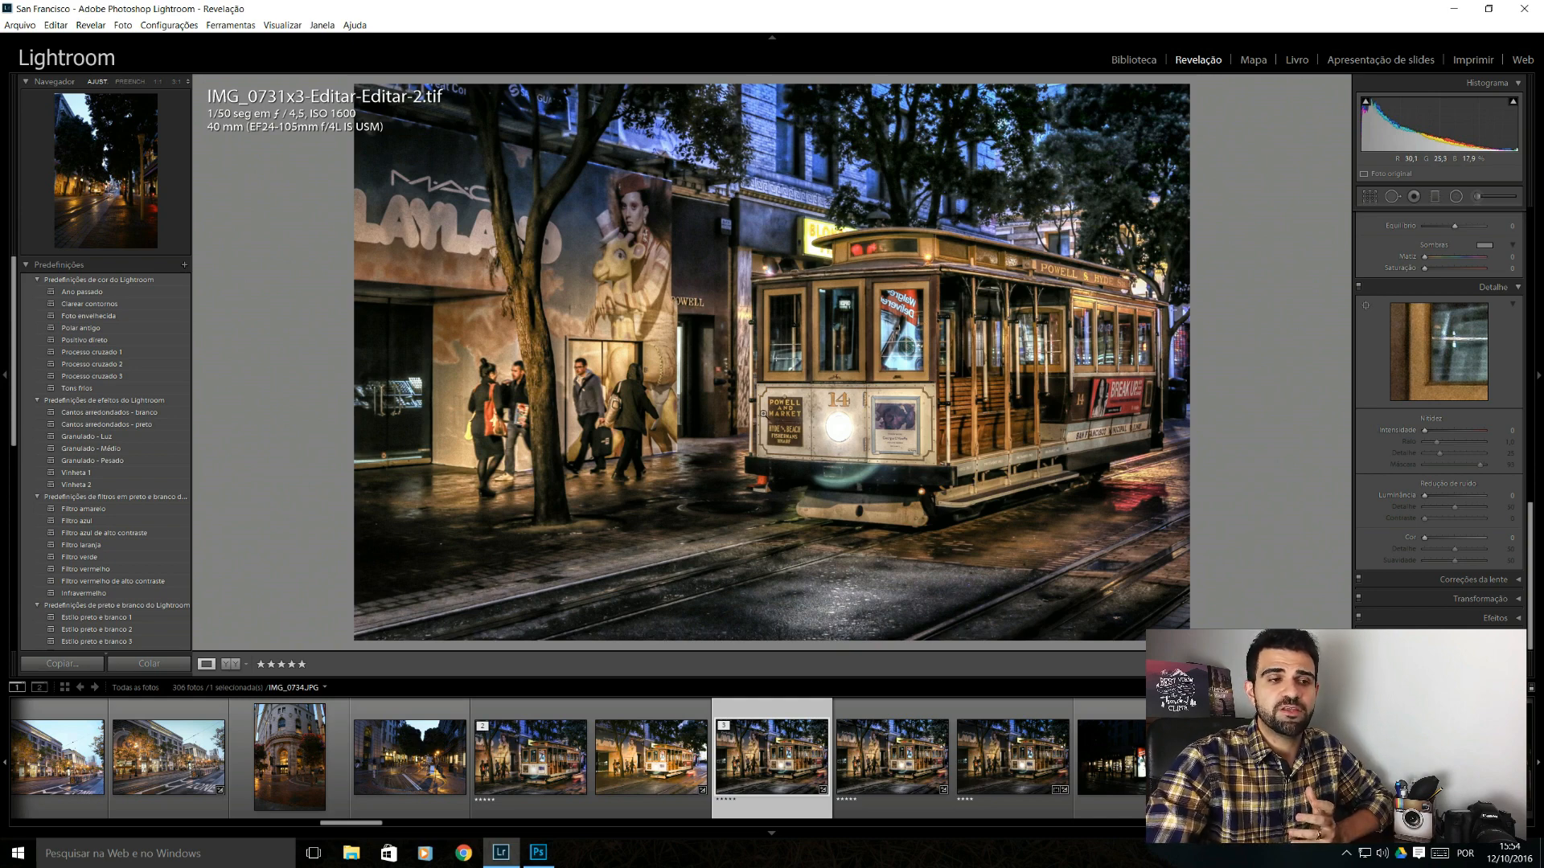
# Send the tram photo to Dfine 2 as a copy with Lightroom adjustments
pyautogui.rightClick(784, 424)
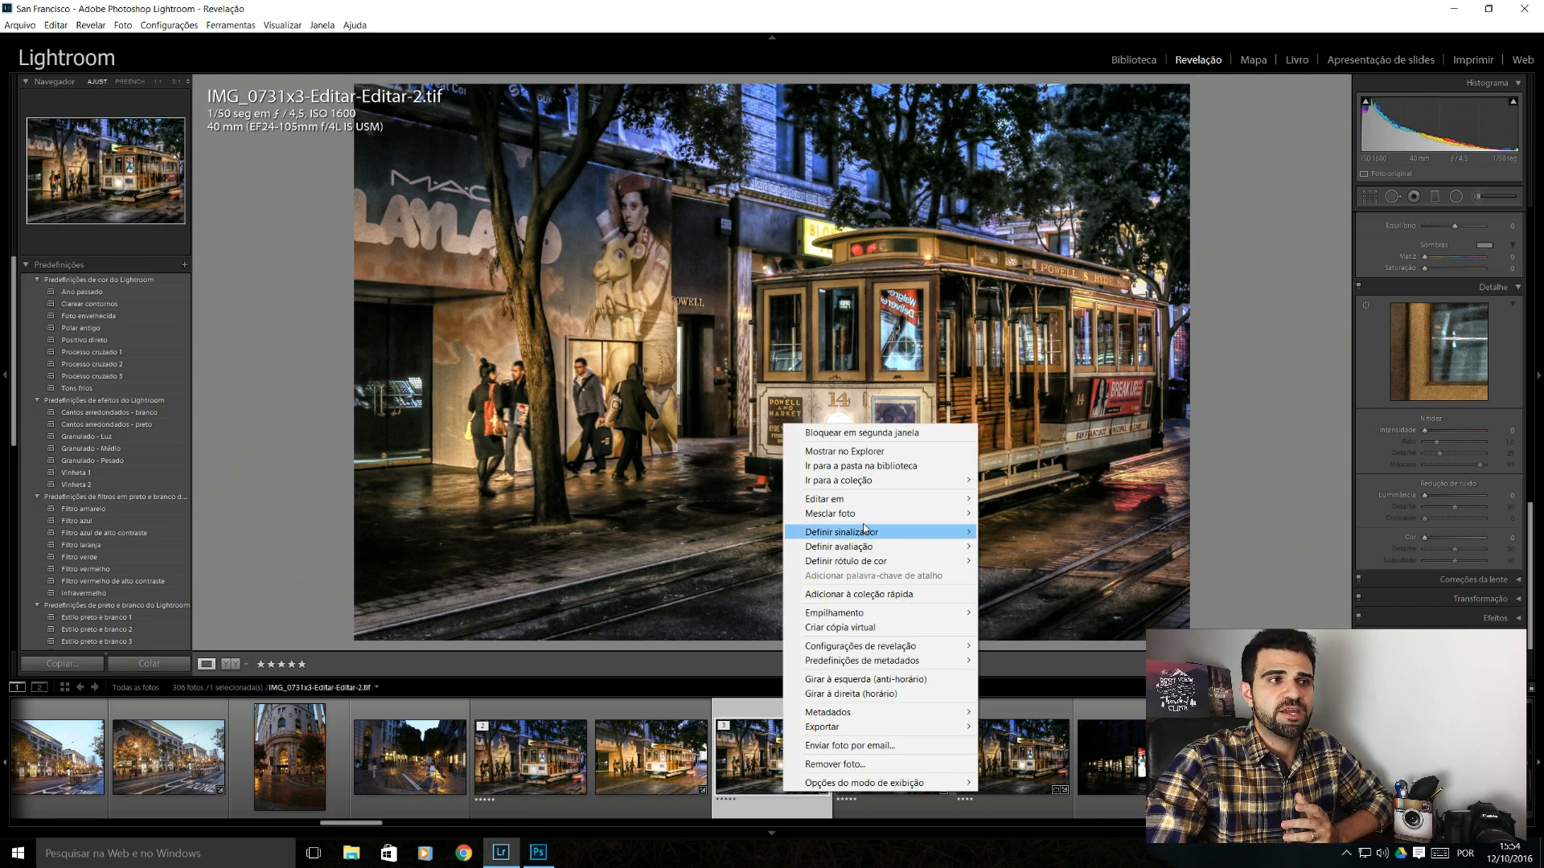
pyautogui.moveTo(874, 503)
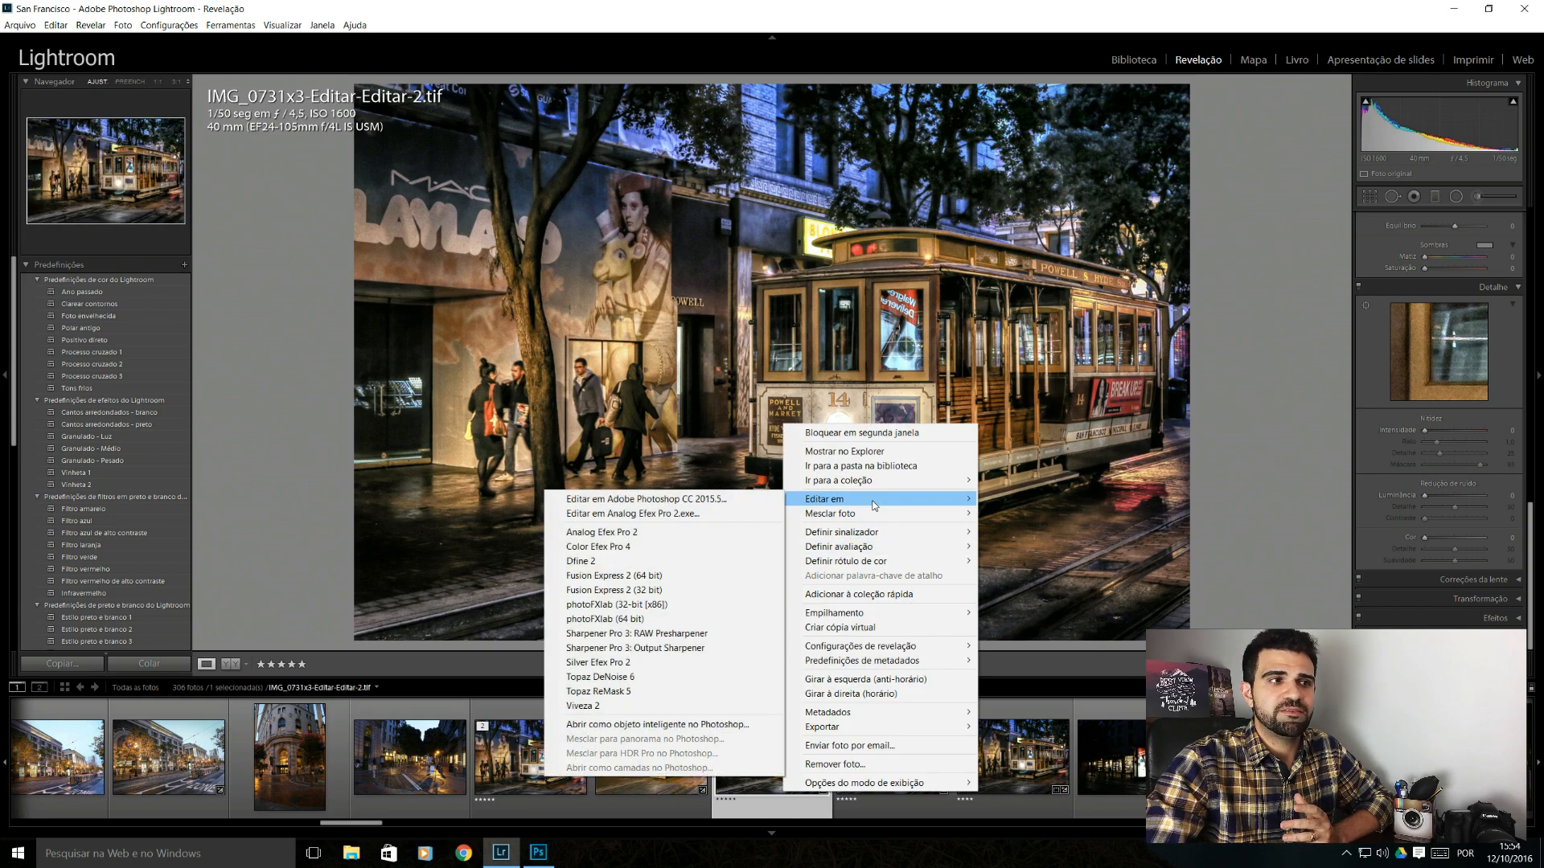
pyautogui.click(597, 561)
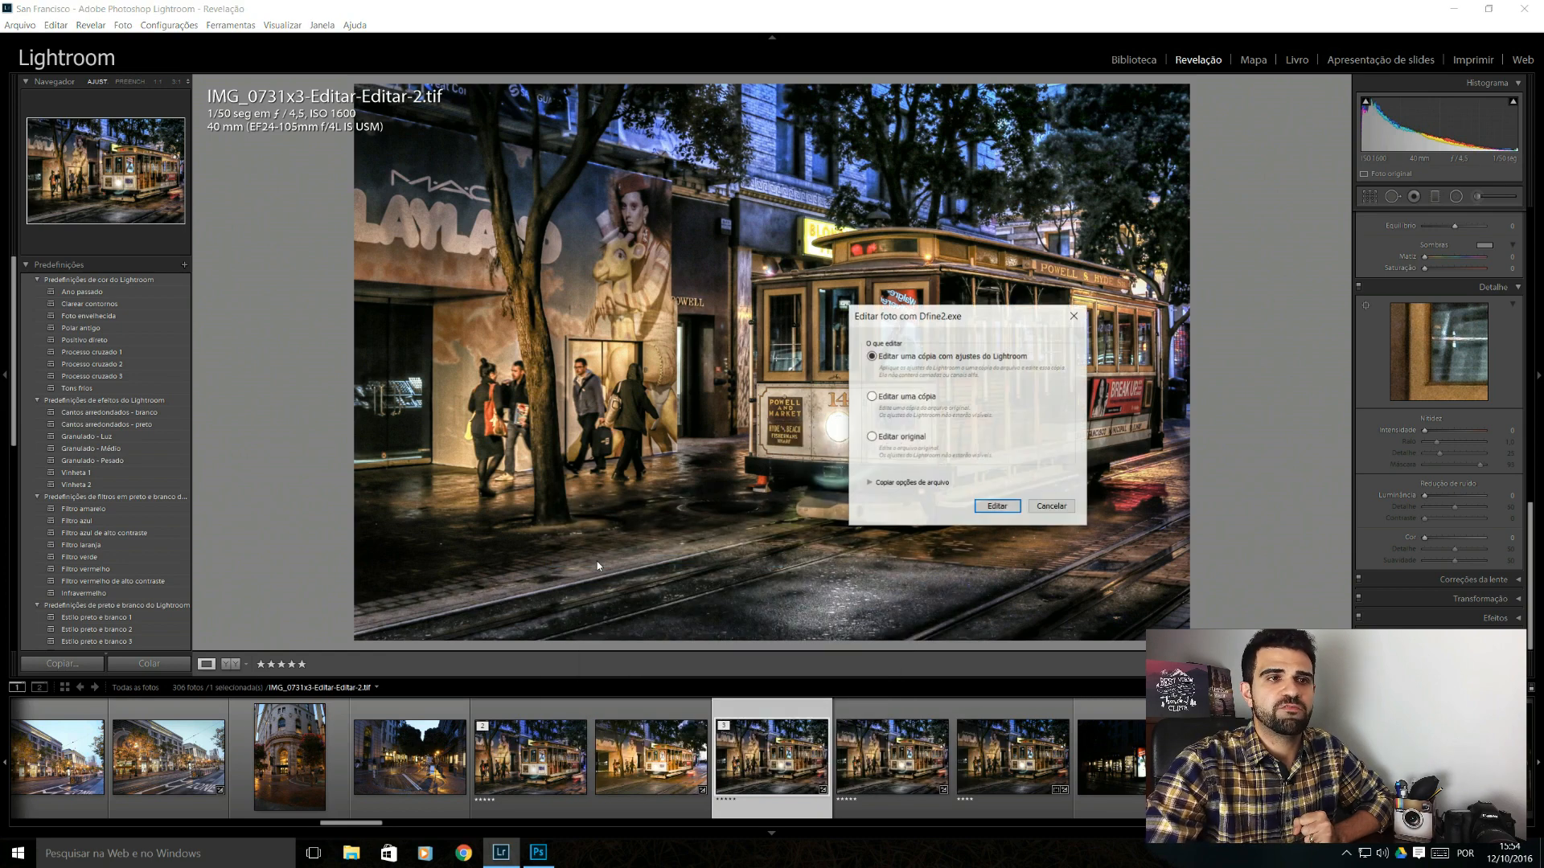
pyautogui.click(996, 512)
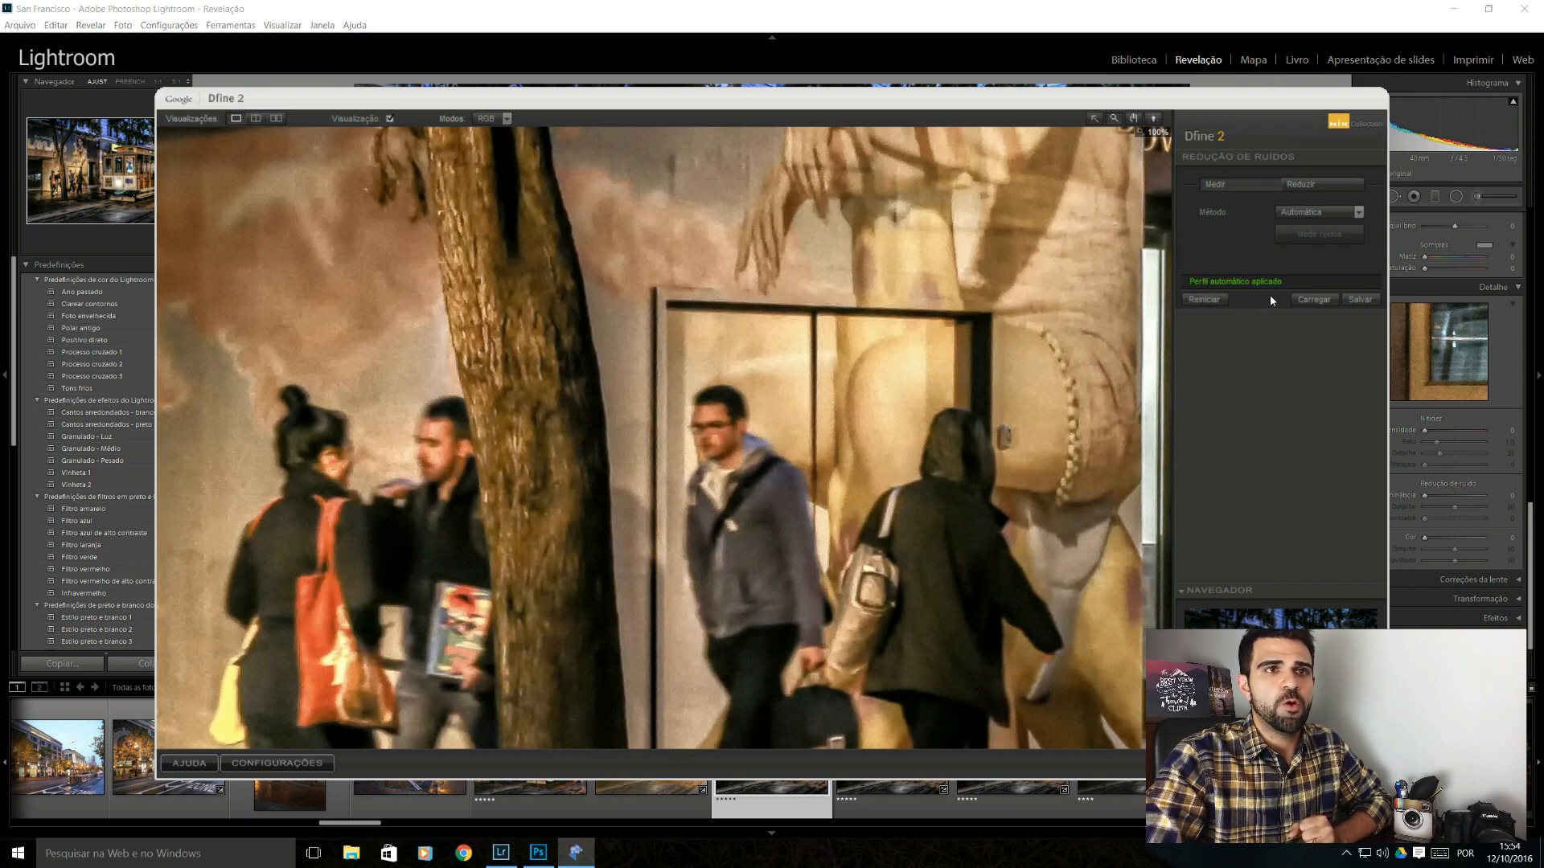
# Reset the noise profile, measure the noise again with the automatic method, and show the whole photo
pyautogui.click(1205, 300)
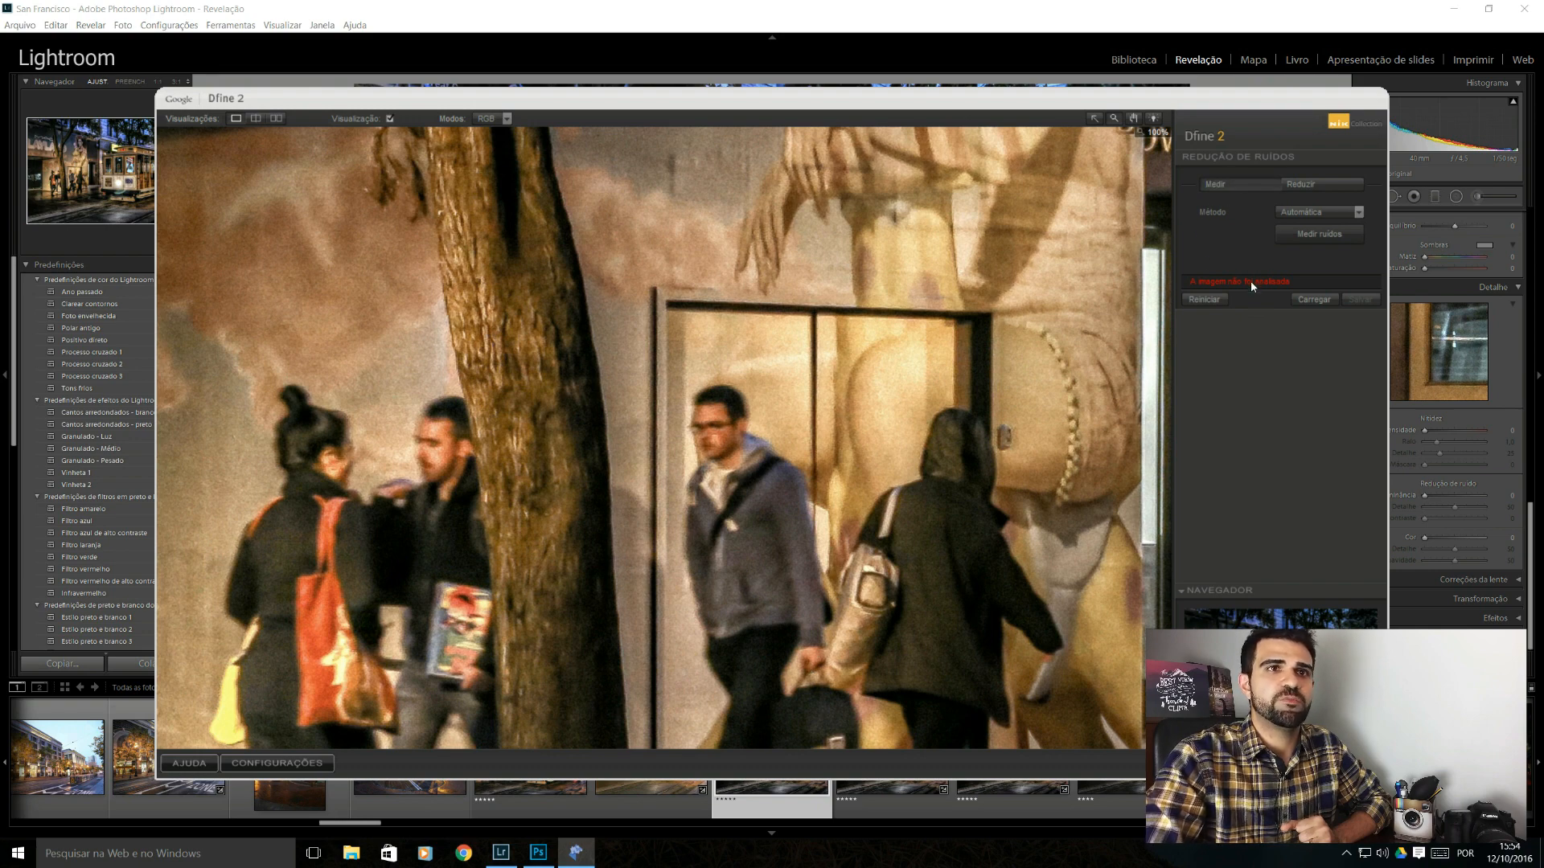
pyautogui.click(1317, 234)
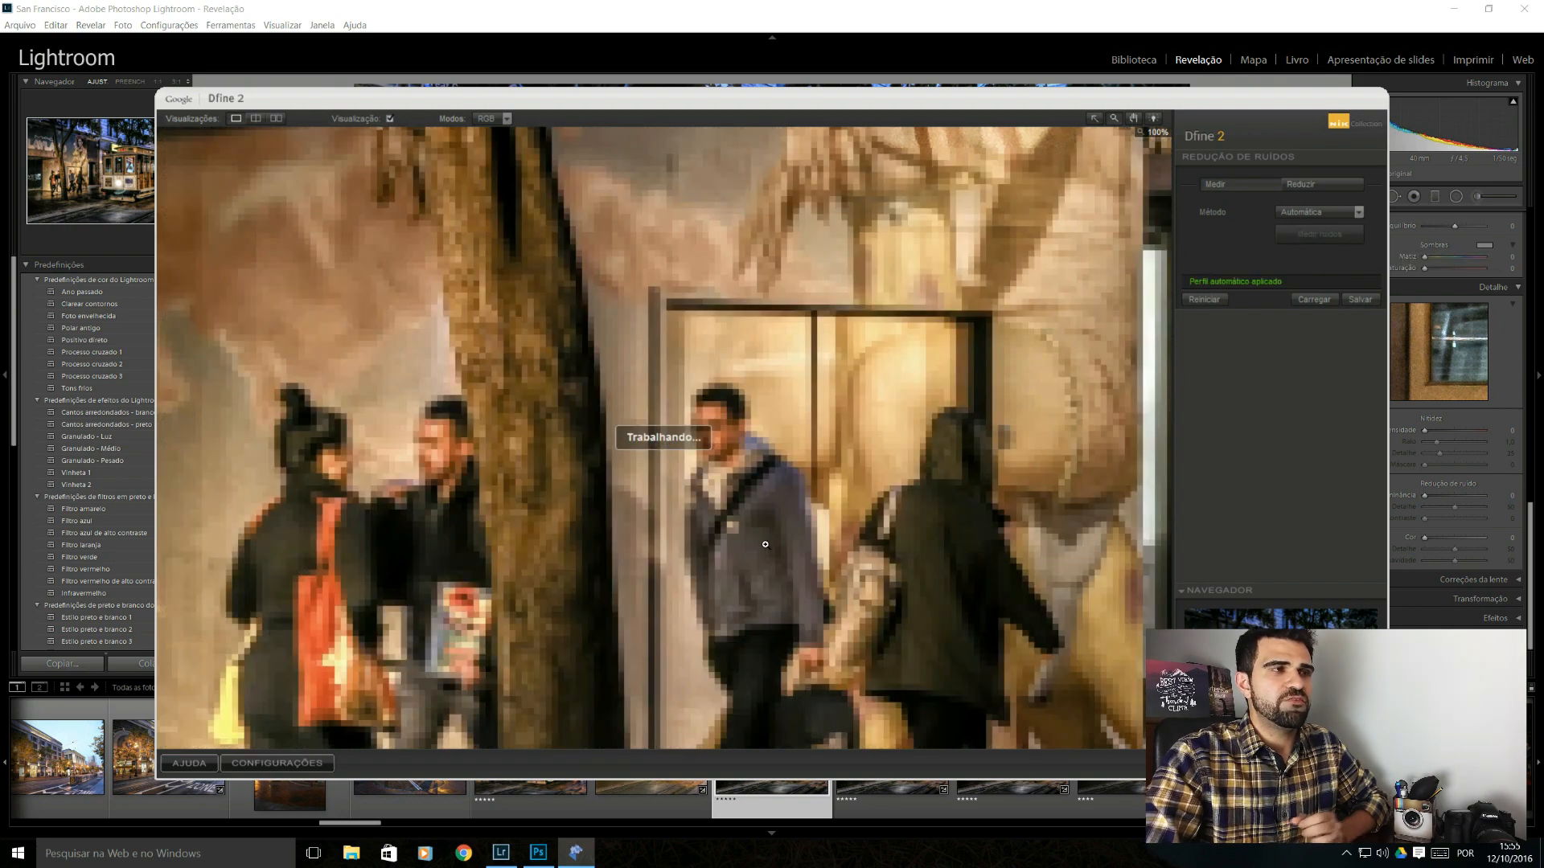
pyautogui.click(666, 413)
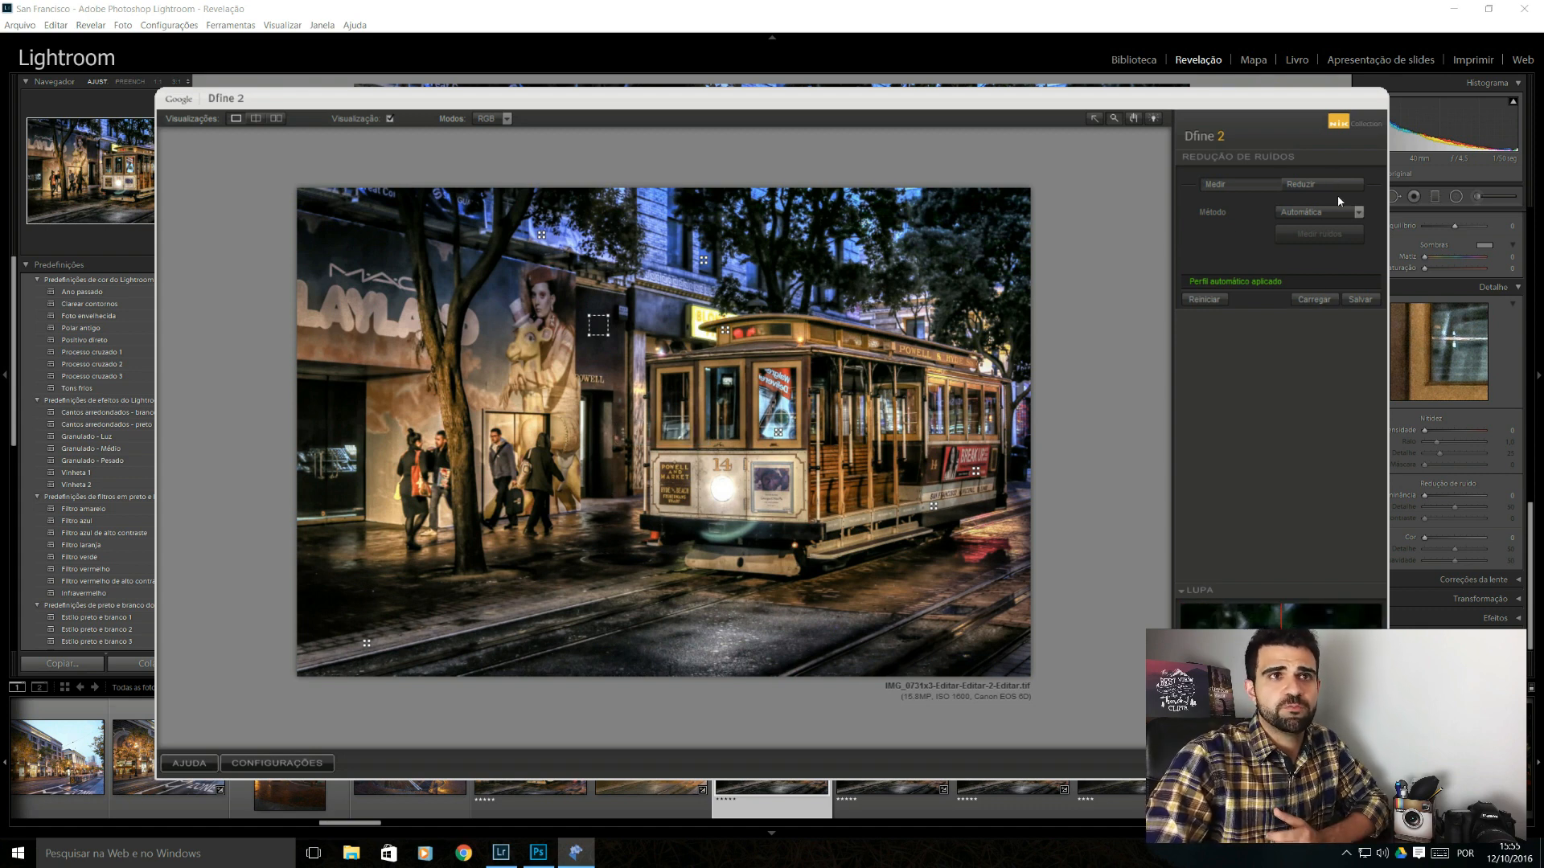
# Try adjusting contrast noise in the Reduce settings, restore it to 100%, and return to the Measure settings
pyautogui.click(1311, 187)
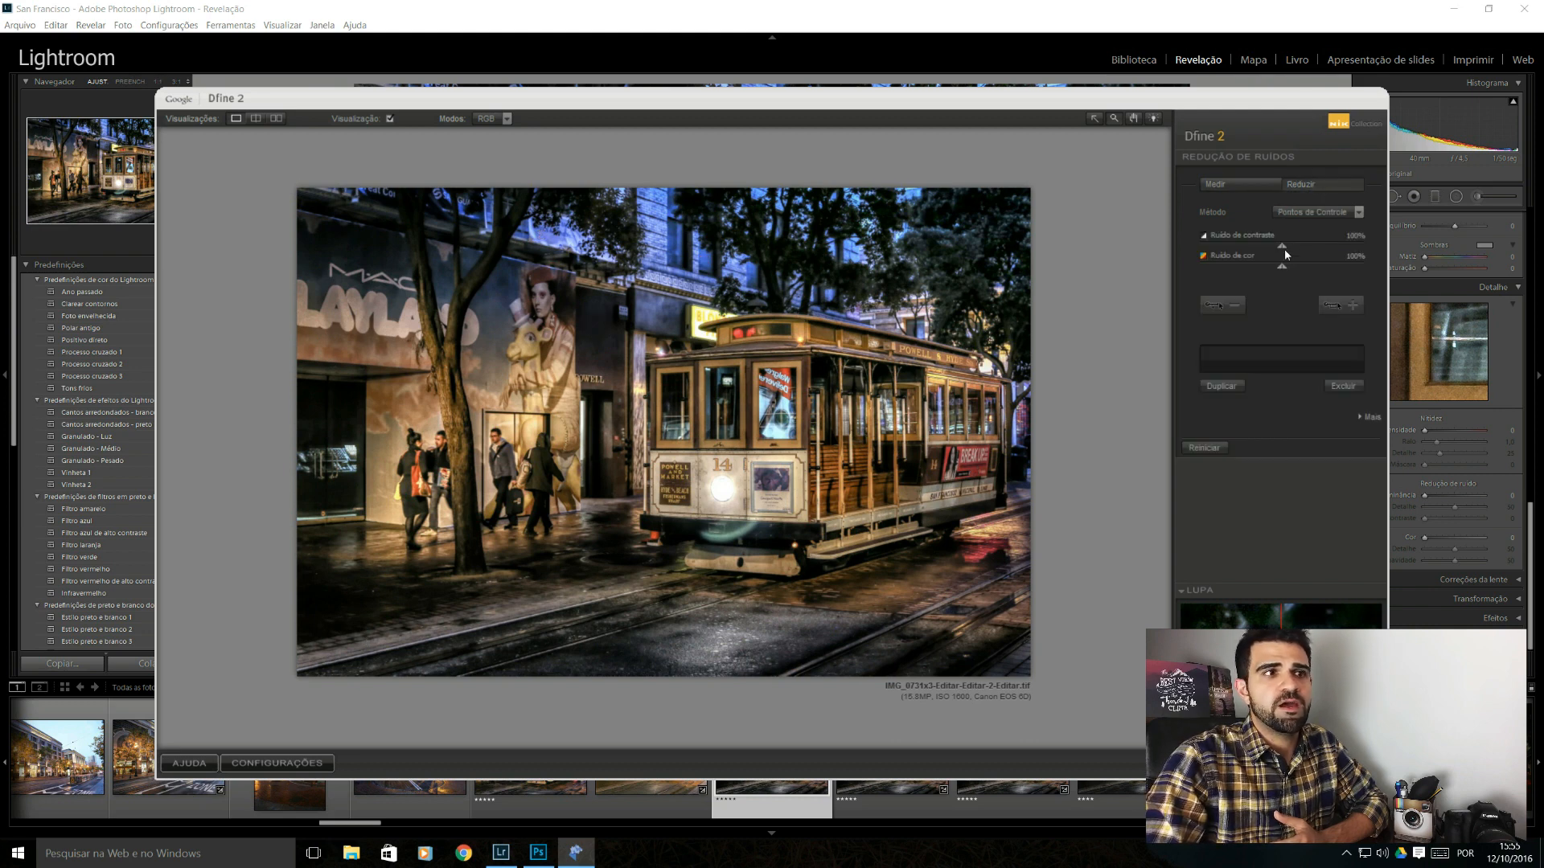
pyautogui.moveTo(1283, 246)
pyautogui.mouseDown()
pyautogui.moveTo(1304, 248)
pyautogui.moveTo(1281, 253)
pyautogui.mouseUp()
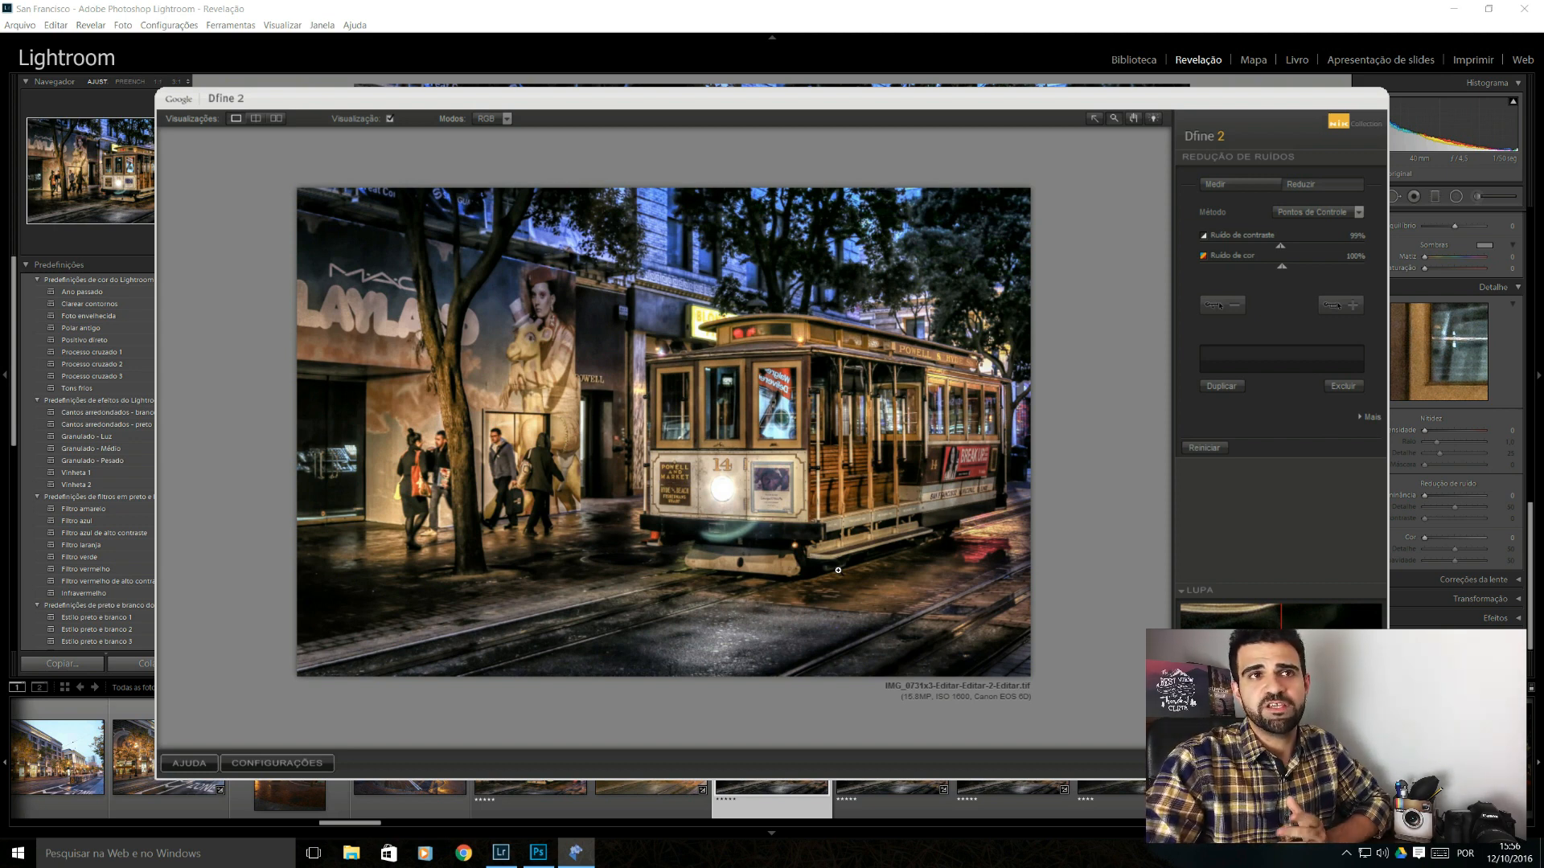
pyautogui.doubleClick(1284, 249)
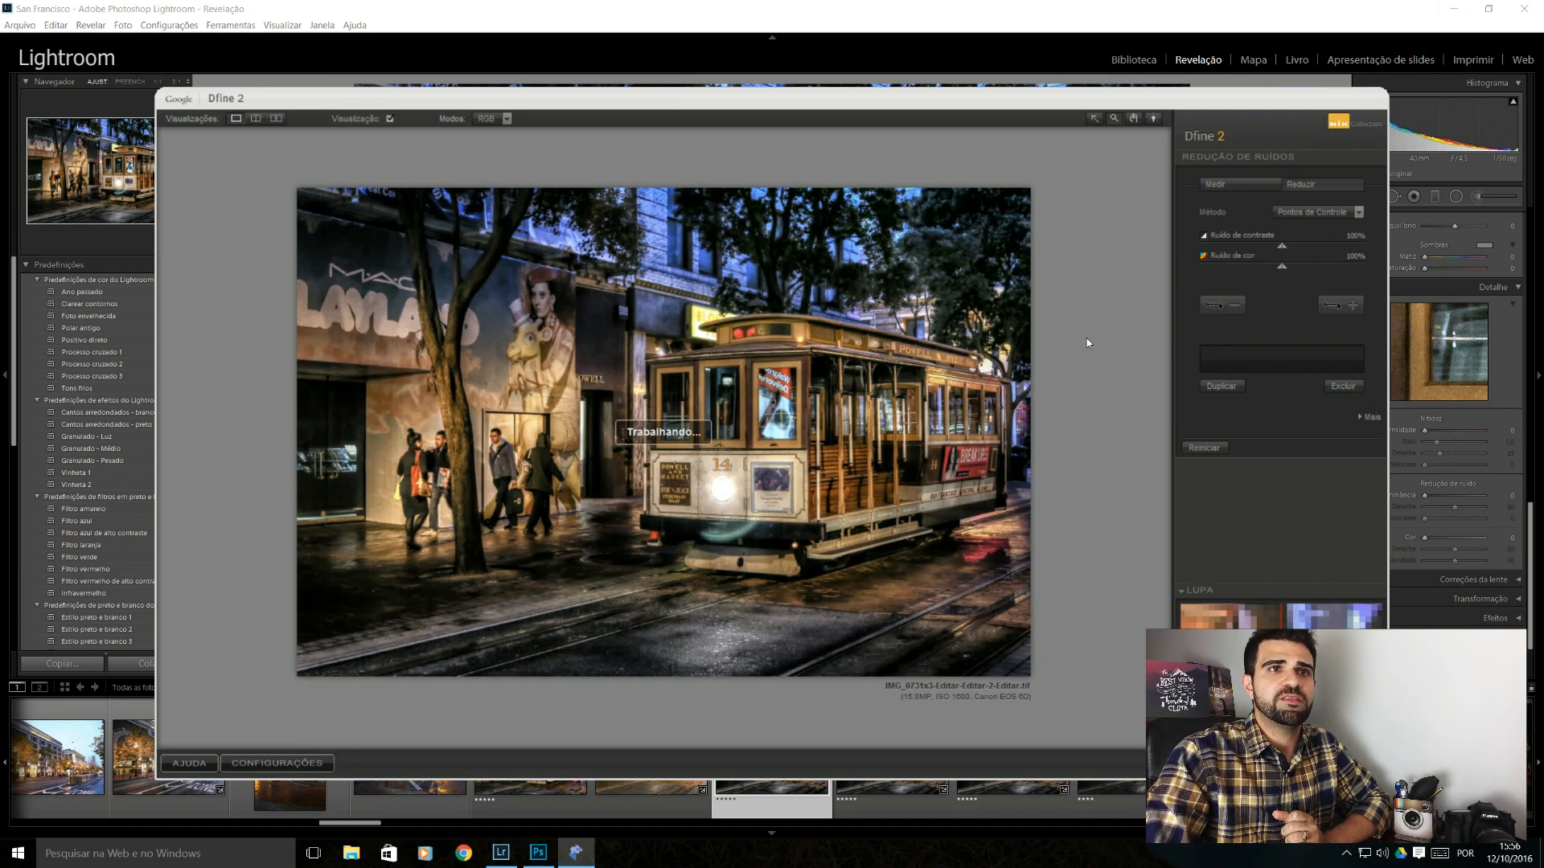
pyautogui.click(1244, 190)
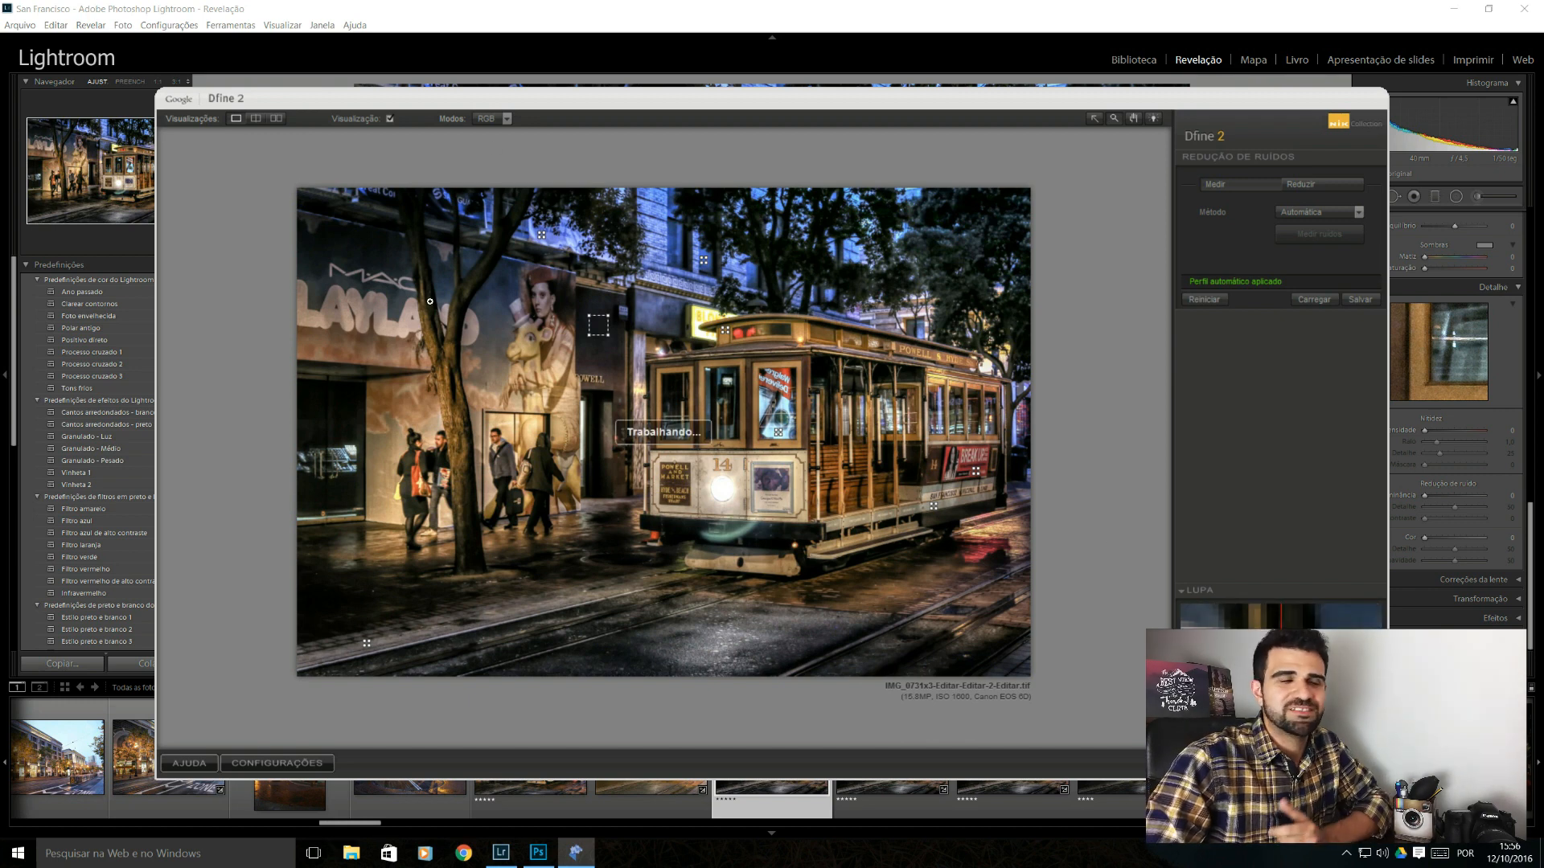
# Compare the original and denoised photo around the pedestrians at 100% with a vertical and a horizontal split preview
pyautogui.click(257, 120)
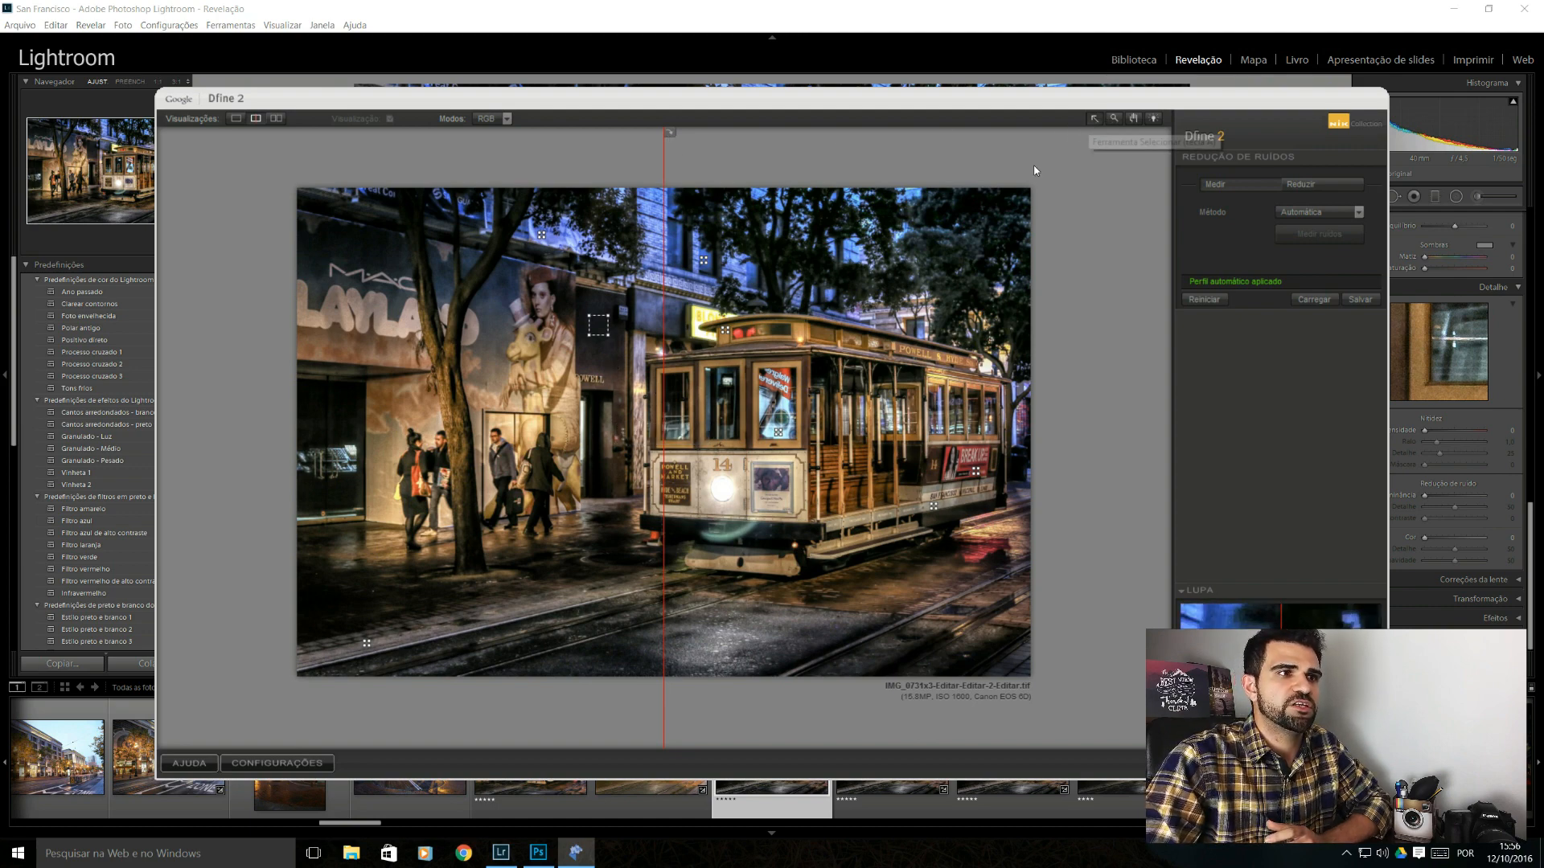
pyautogui.moveTo(663, 390); pyautogui.dragTo(709, 426)
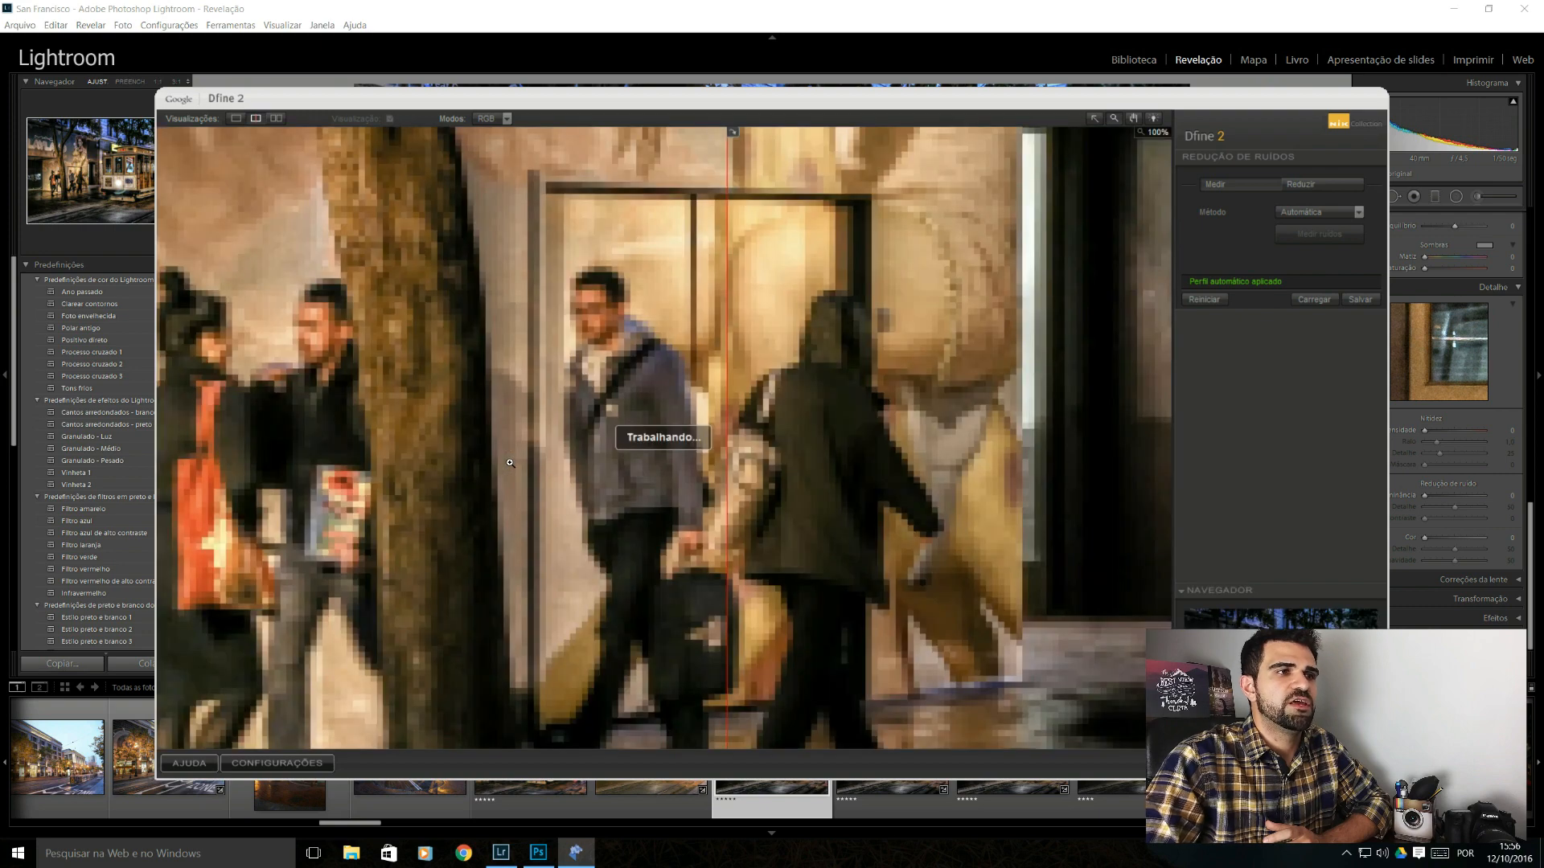
pyautogui.click(511, 465)
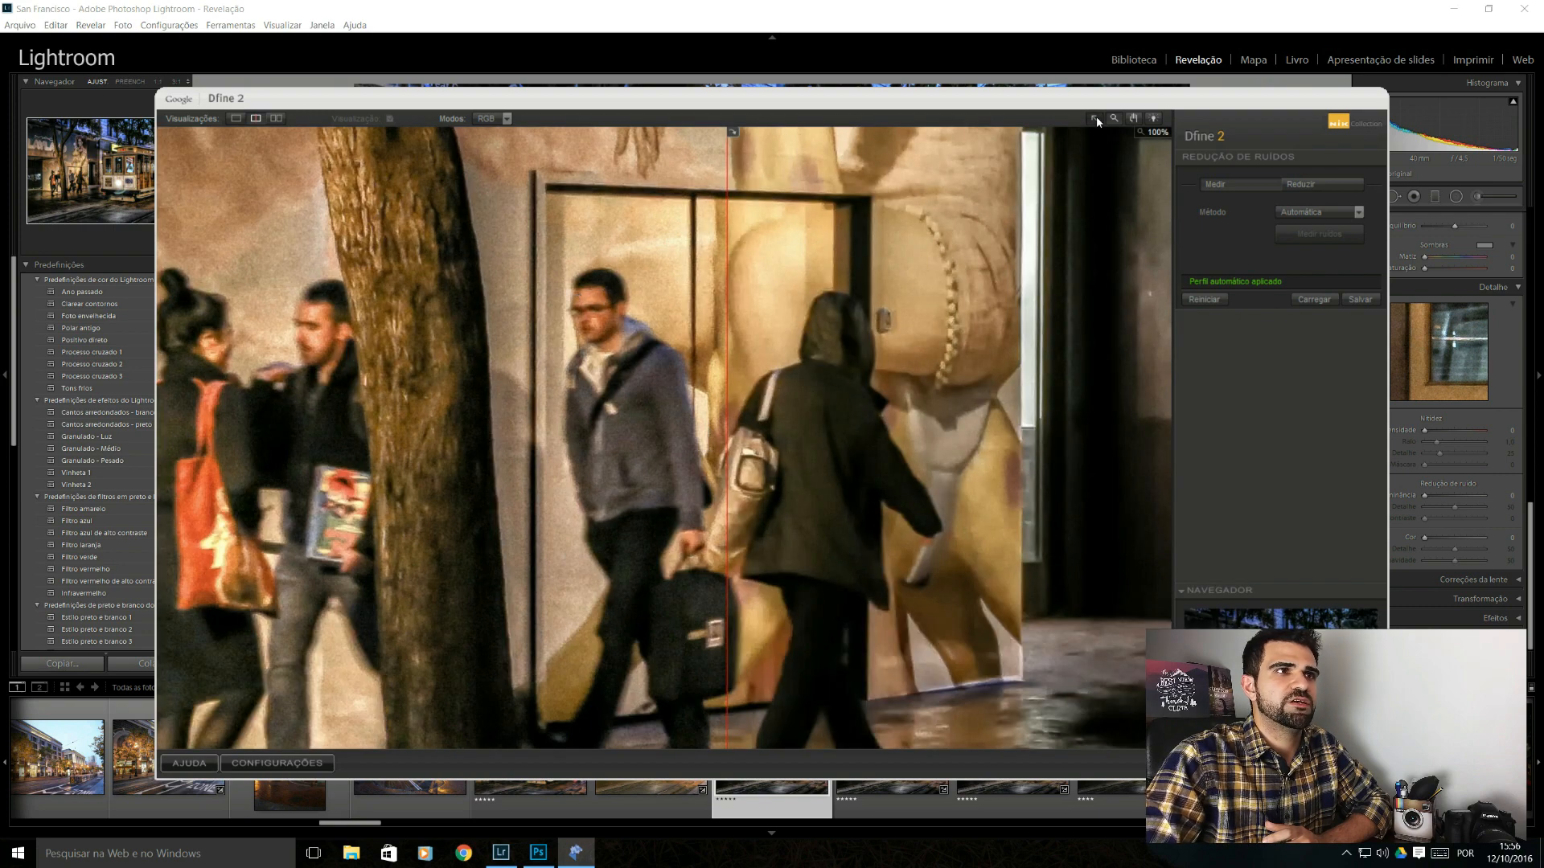
pyautogui.click(732, 133)
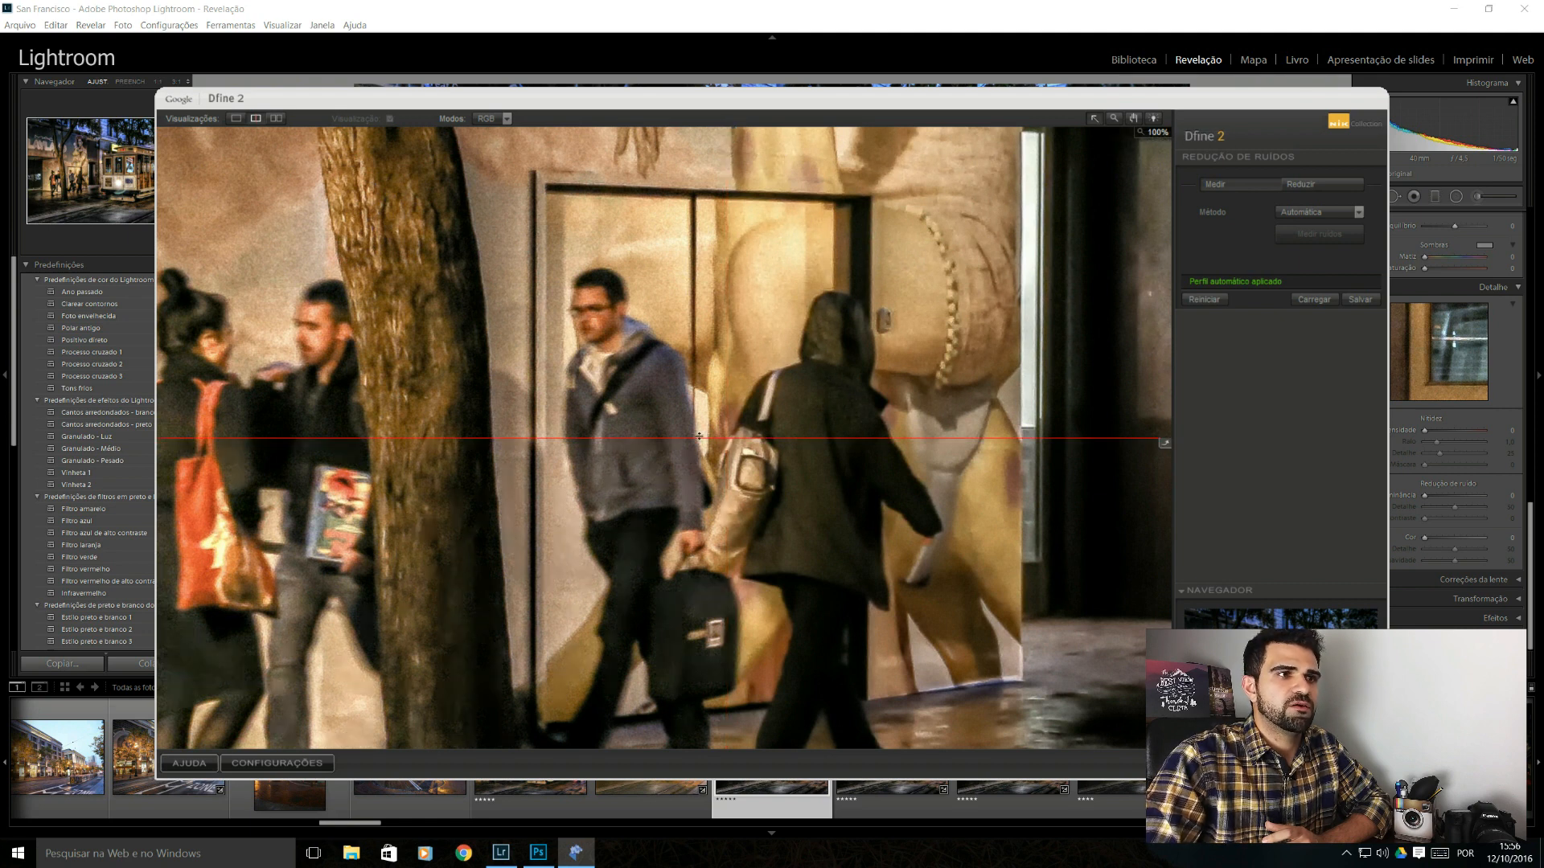
pyautogui.moveTo(699, 437); pyautogui.dragTo(639, 485)
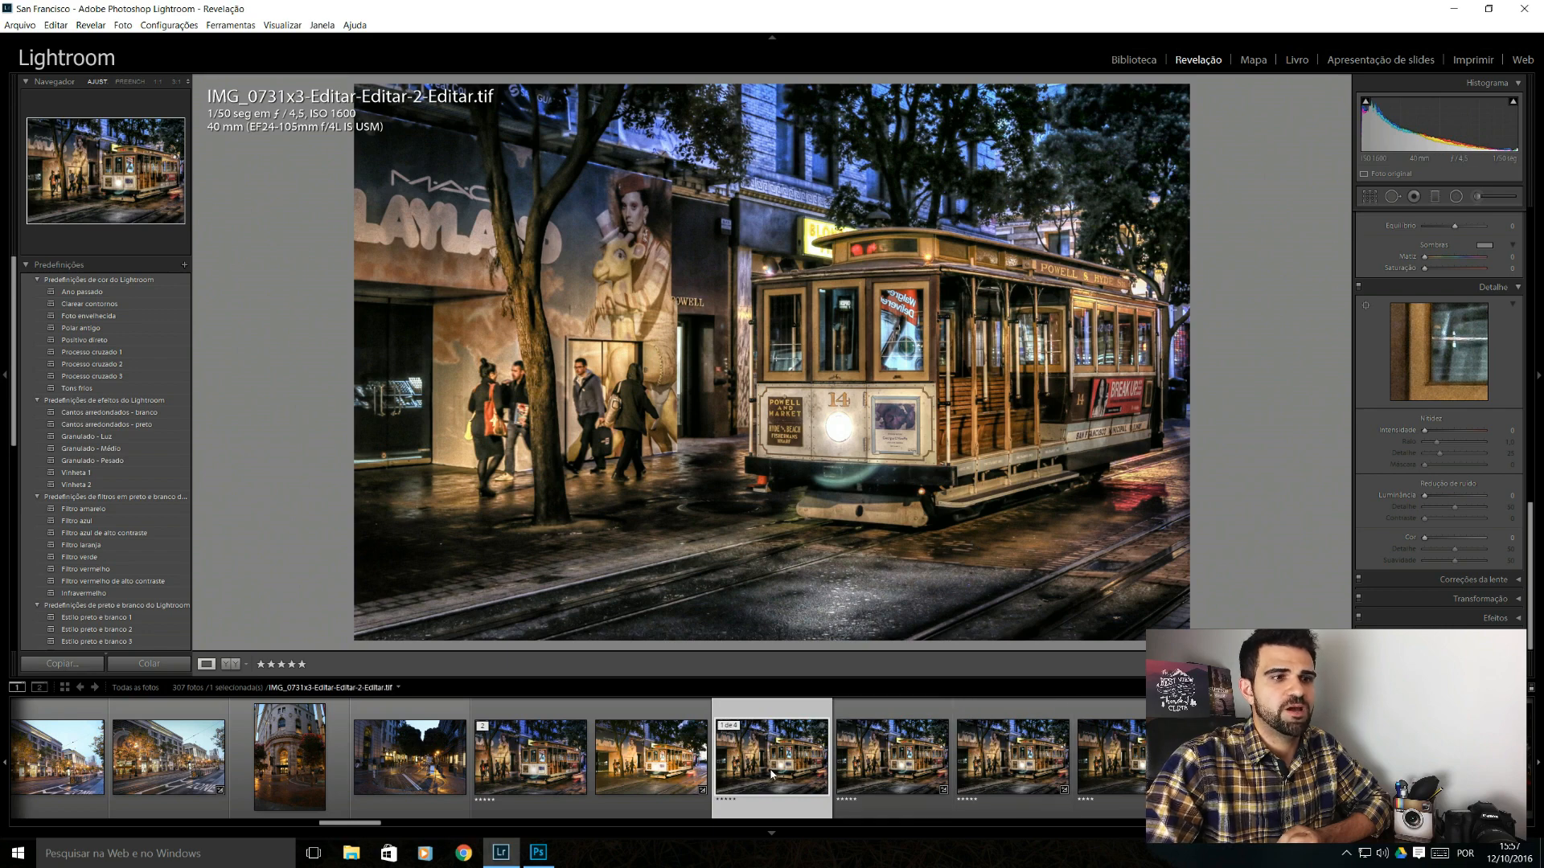
# Open the Dfine-edited tram photo in Adobe Photoshop CC 2015.5 as a copy with Lightroom adjustments
pyautogui.rightClick(785, 764)
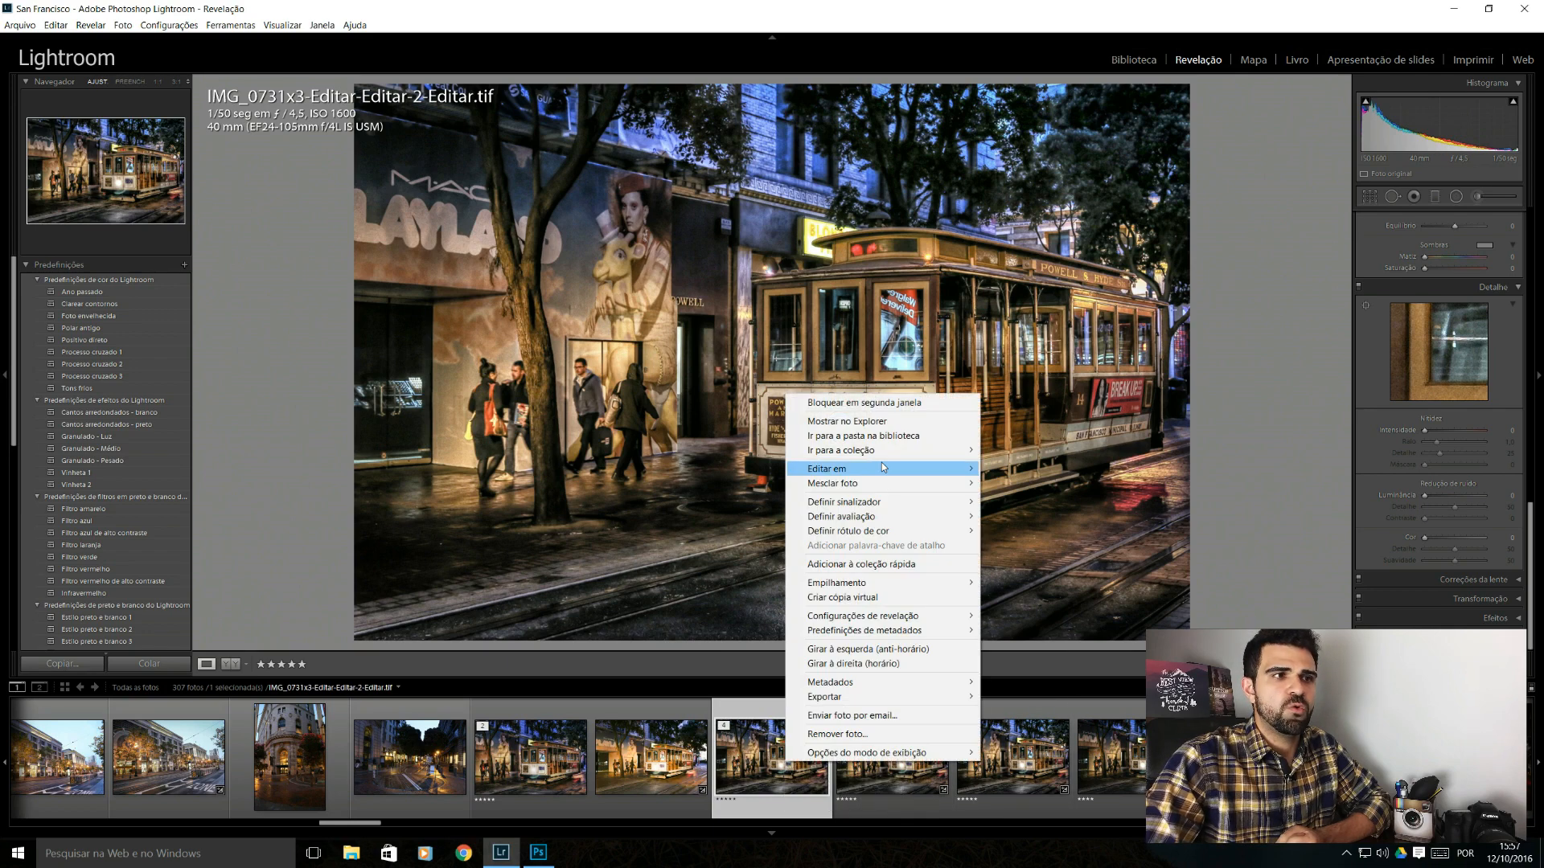
pyautogui.moveTo(882, 468)
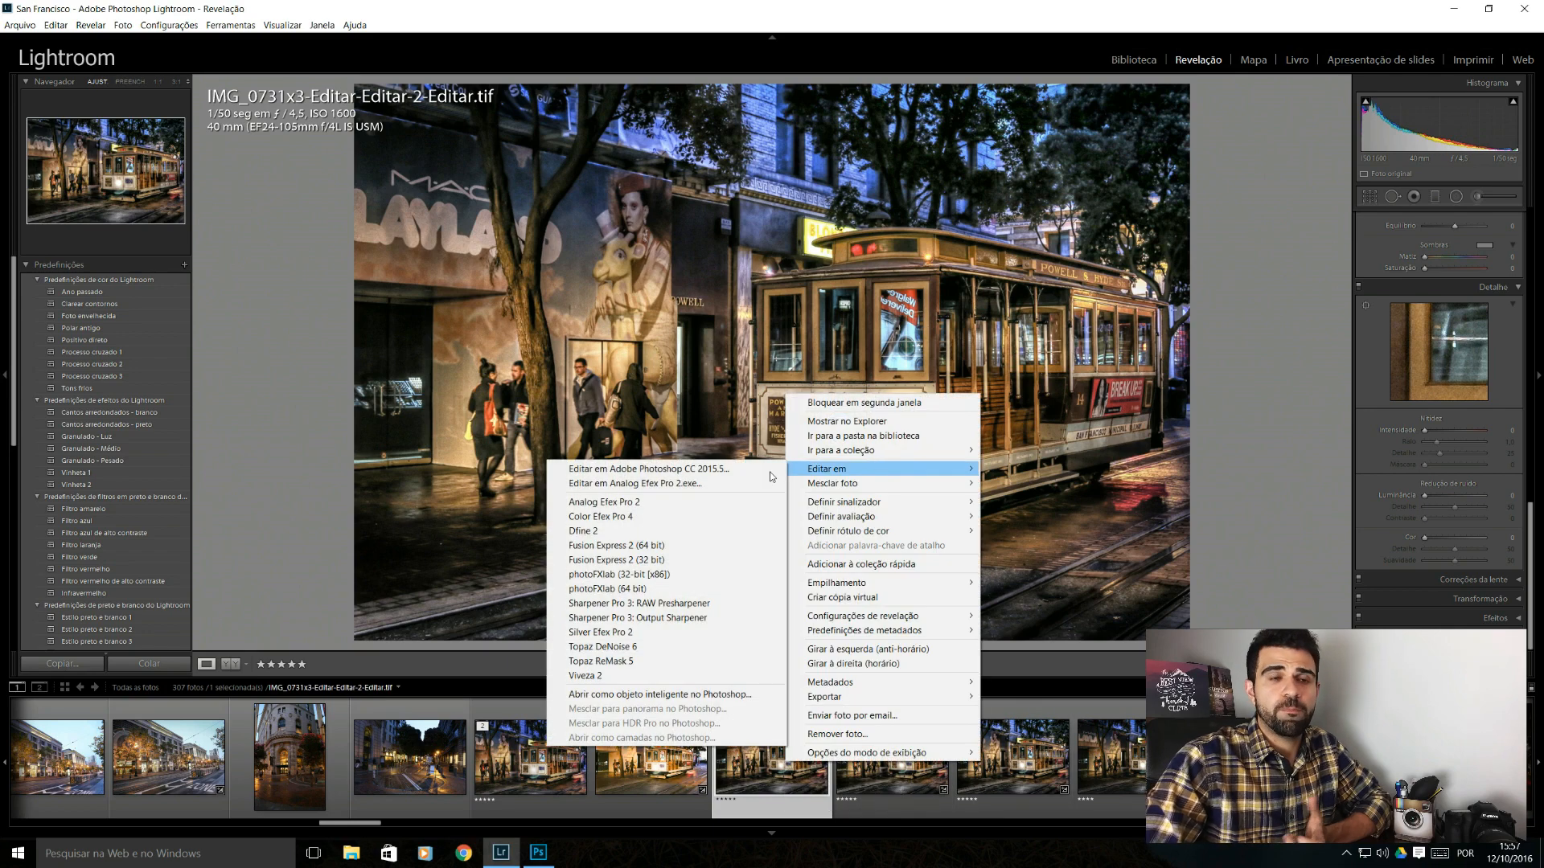
pyautogui.click(648, 472)
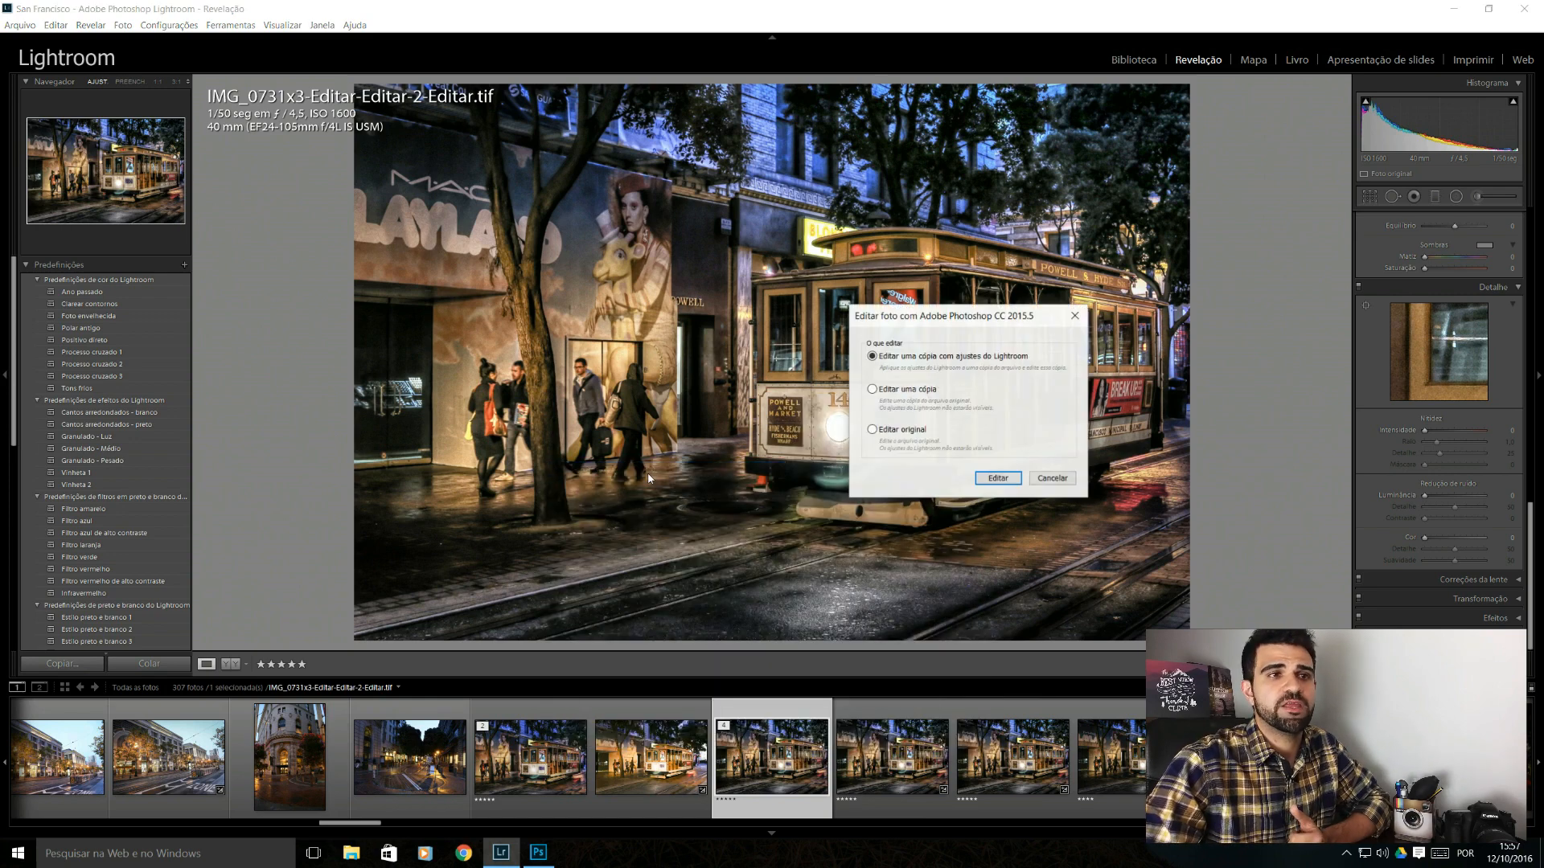
pyautogui.click(983, 481)
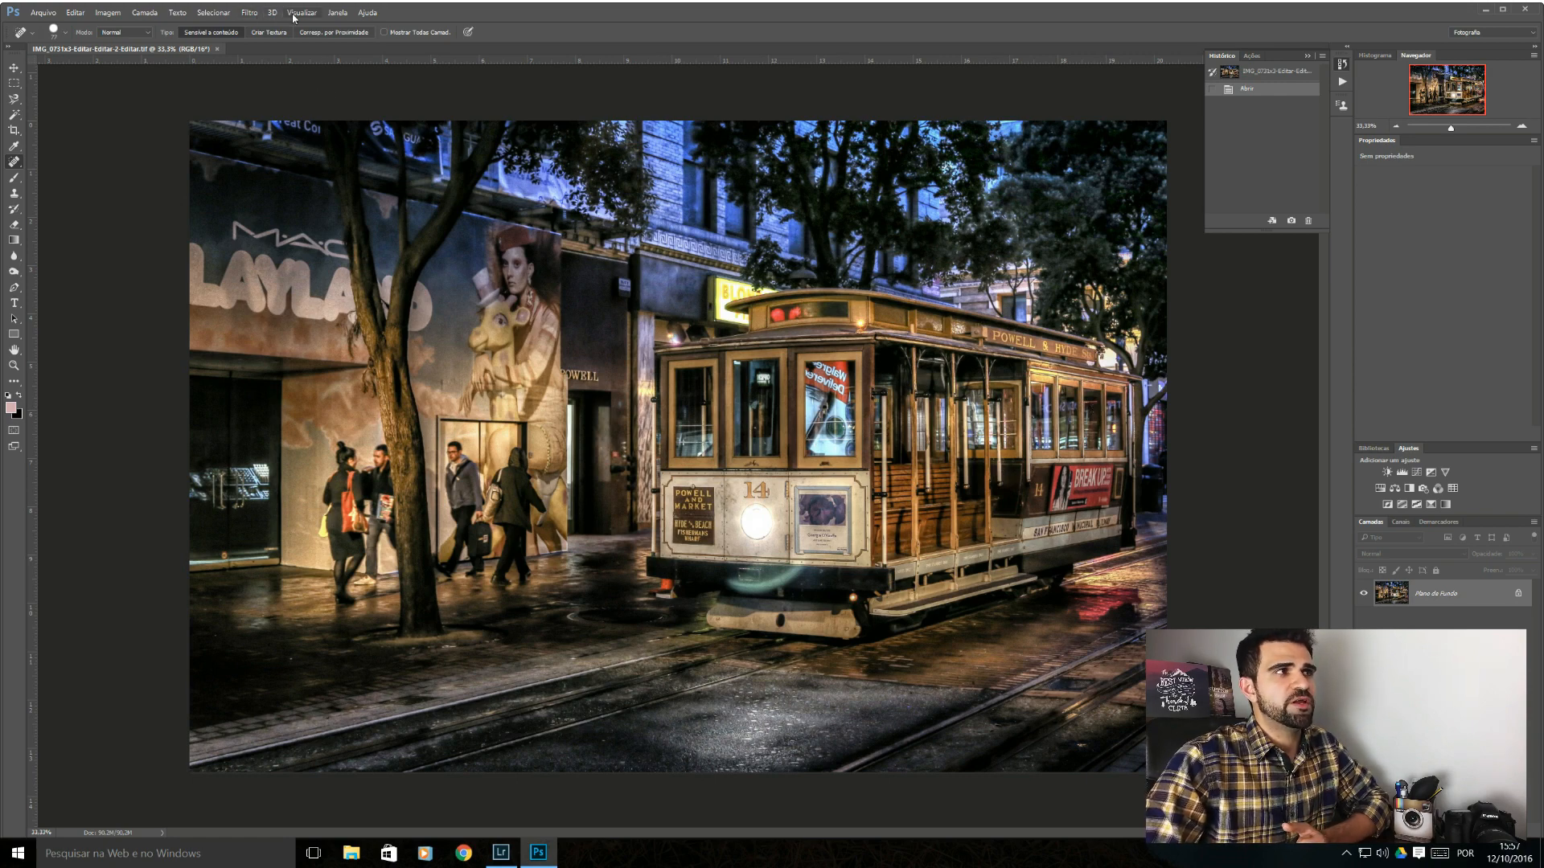
# Start the Reduce Noise filter on the tram photo and bring the walking man beside the tree into its 100% preview
pyautogui.click(250, 13)
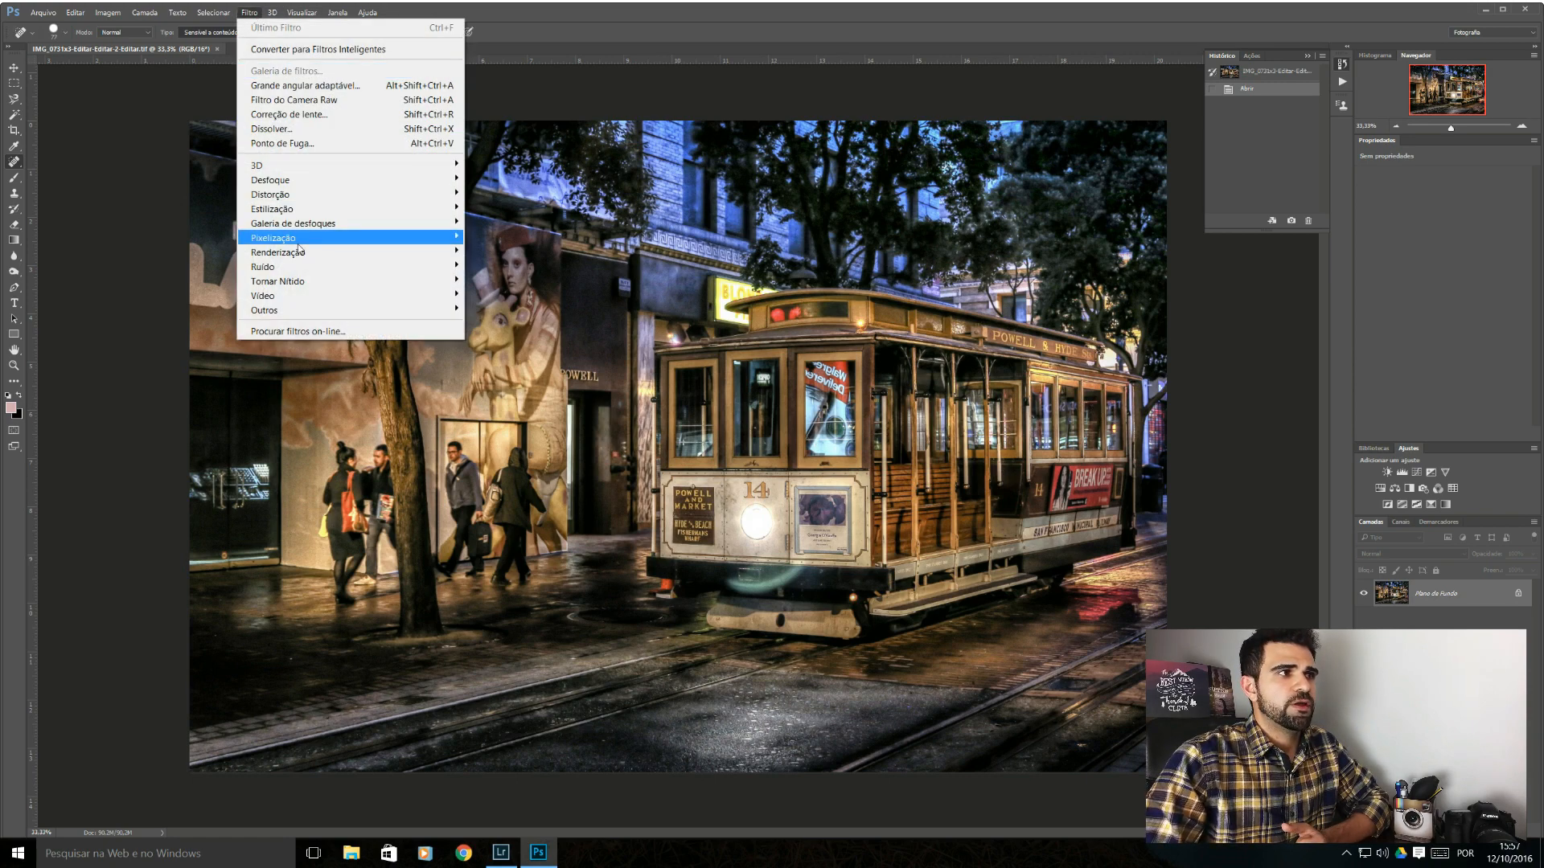
pyautogui.moveTo(283, 271)
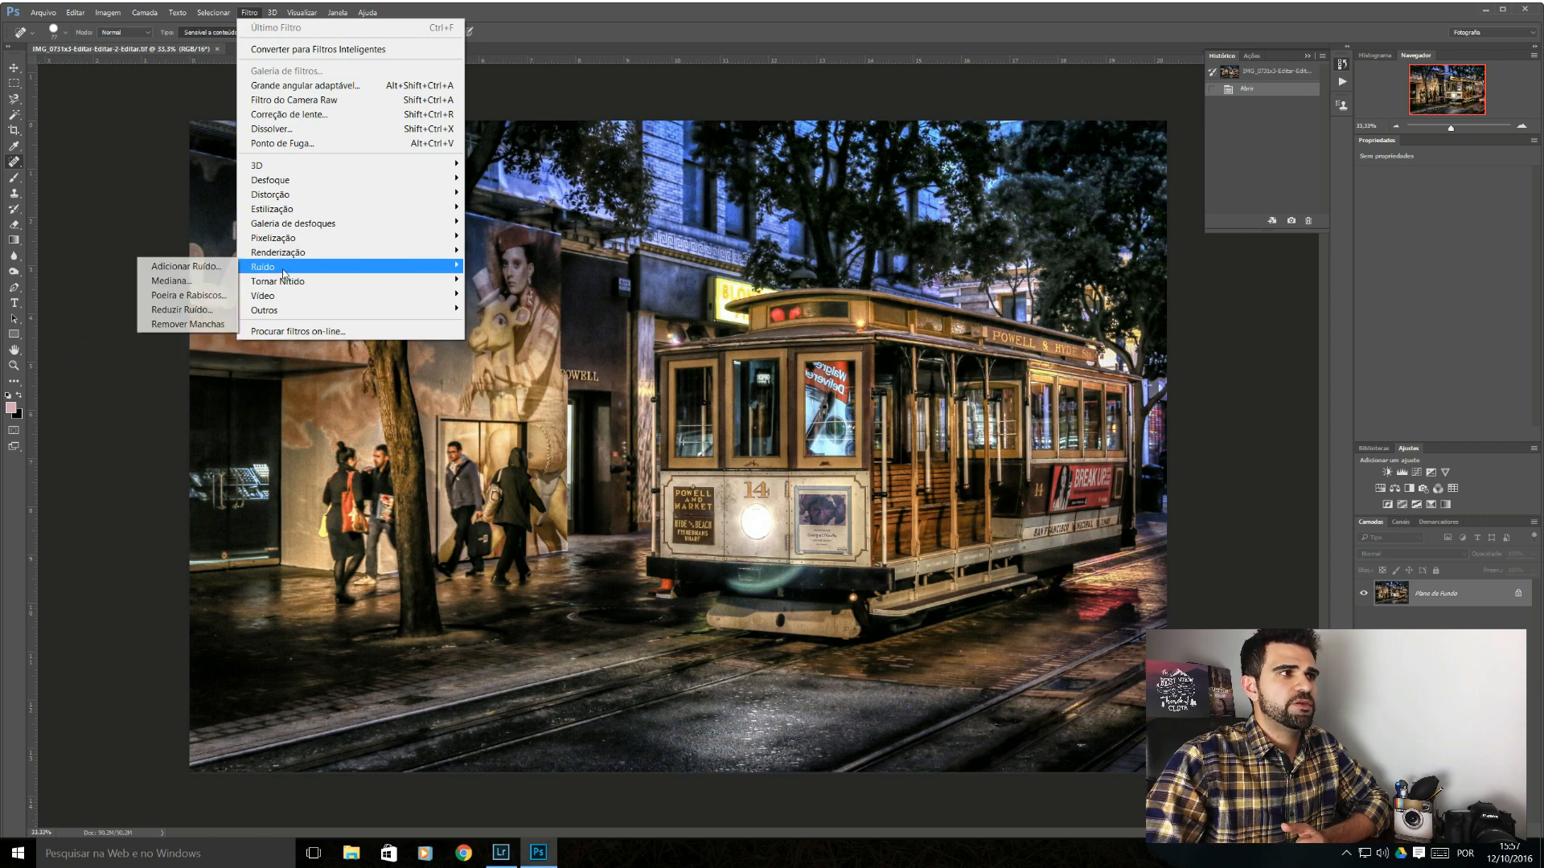
pyautogui.click(182, 311)
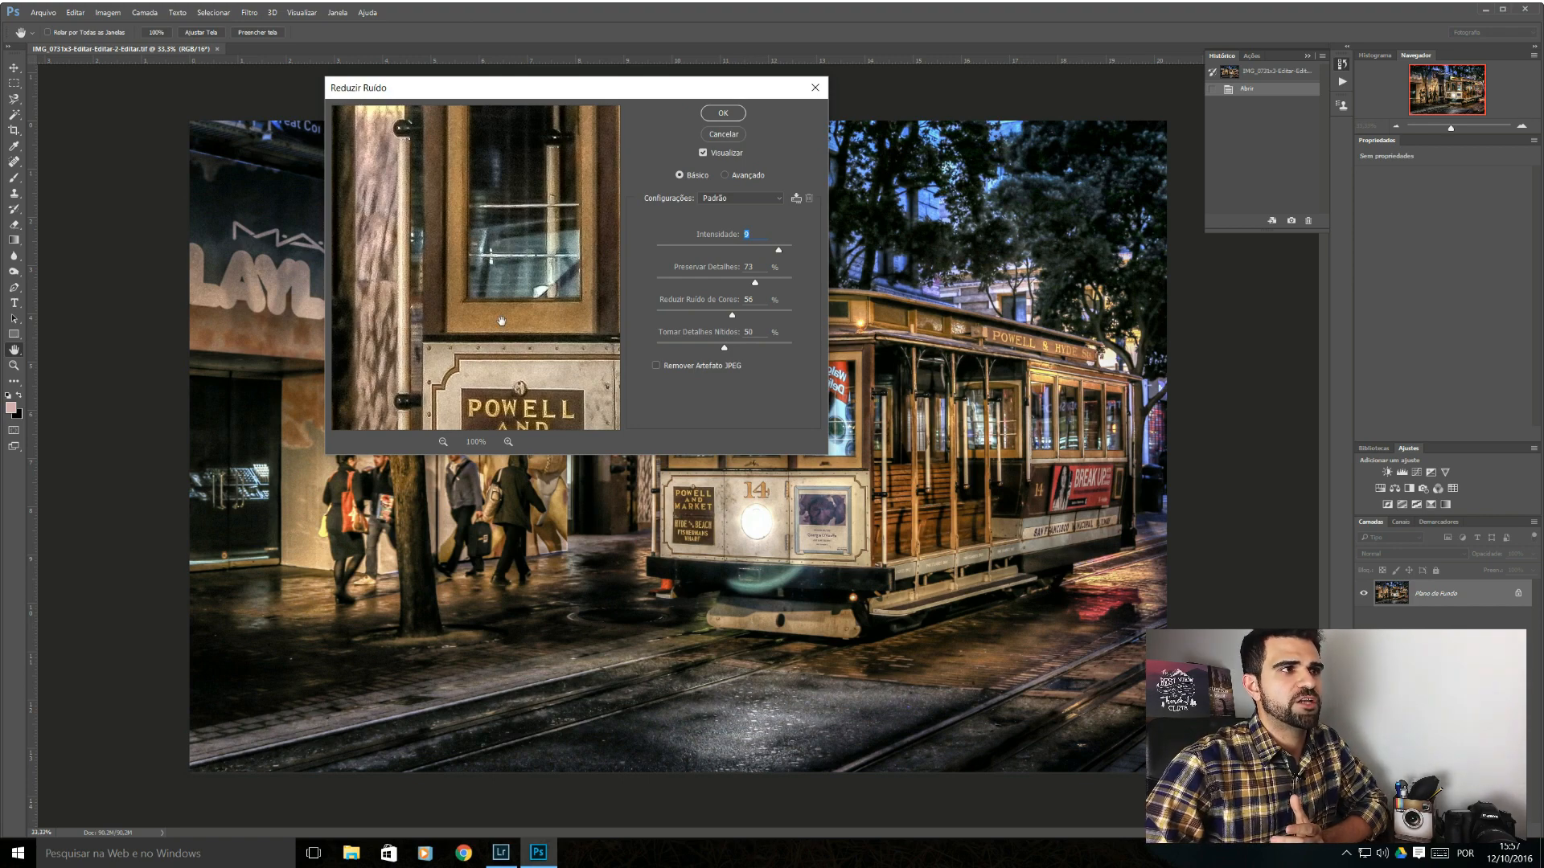
pyautogui.moveTo(450, 235); pyautogui.dragTo(616, 241)
pyautogui.click(296, 342)
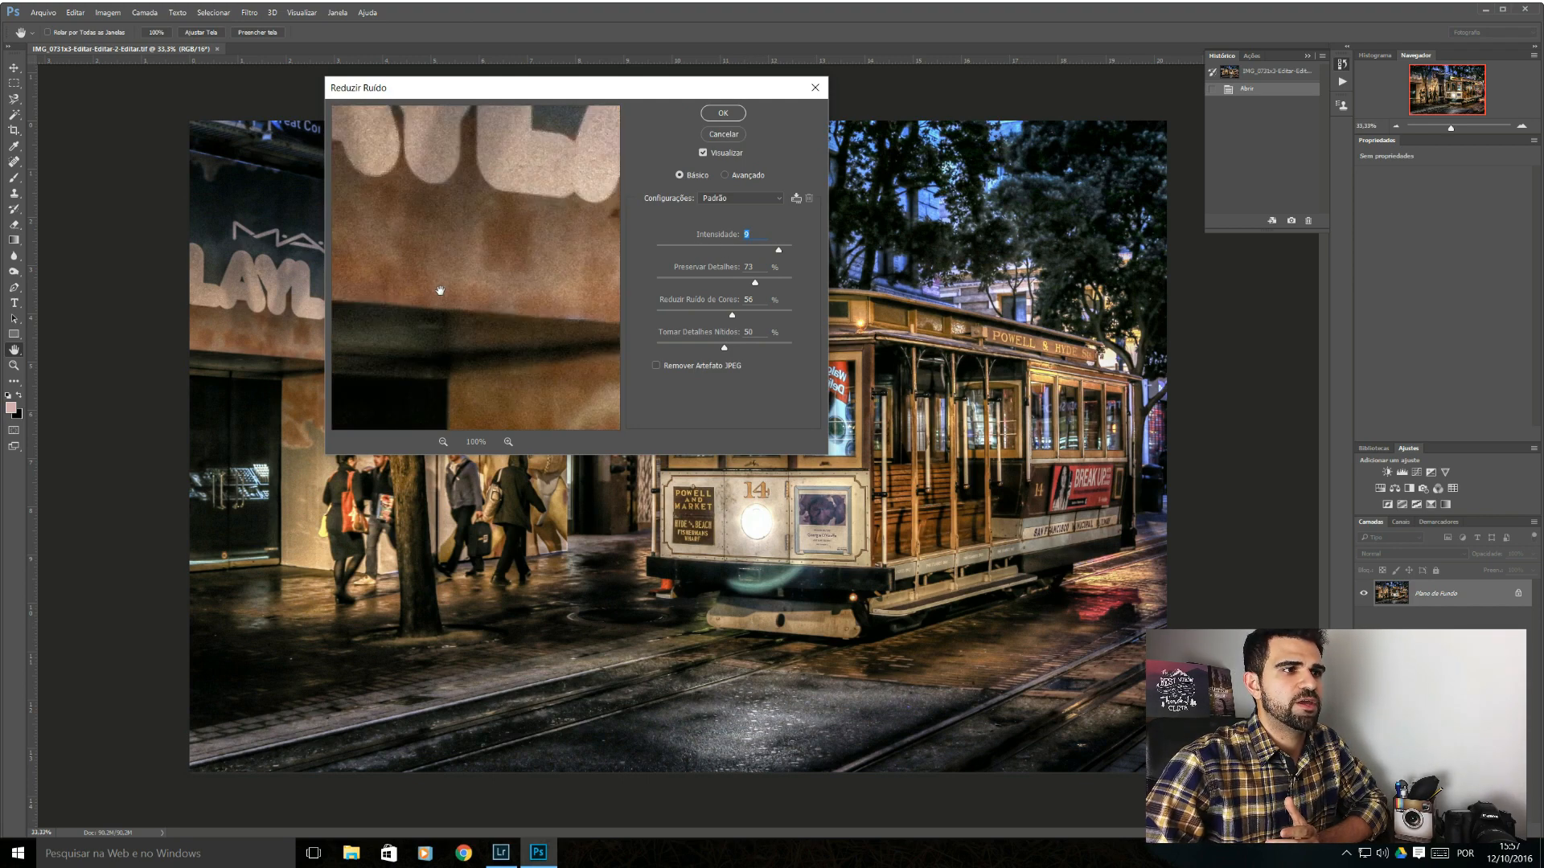
pyautogui.moveTo(443, 331); pyautogui.dragTo(618, 172)
pyautogui.moveTo(508, 333); pyautogui.dragTo(344, 144)
pyautogui.moveTo(526, 309); pyautogui.dragTo(366, 224)
pyautogui.moveTo(533, 197); pyautogui.dragTo(229, 323)
pyautogui.moveTo(415, 281); pyautogui.dragTo(502, 264)
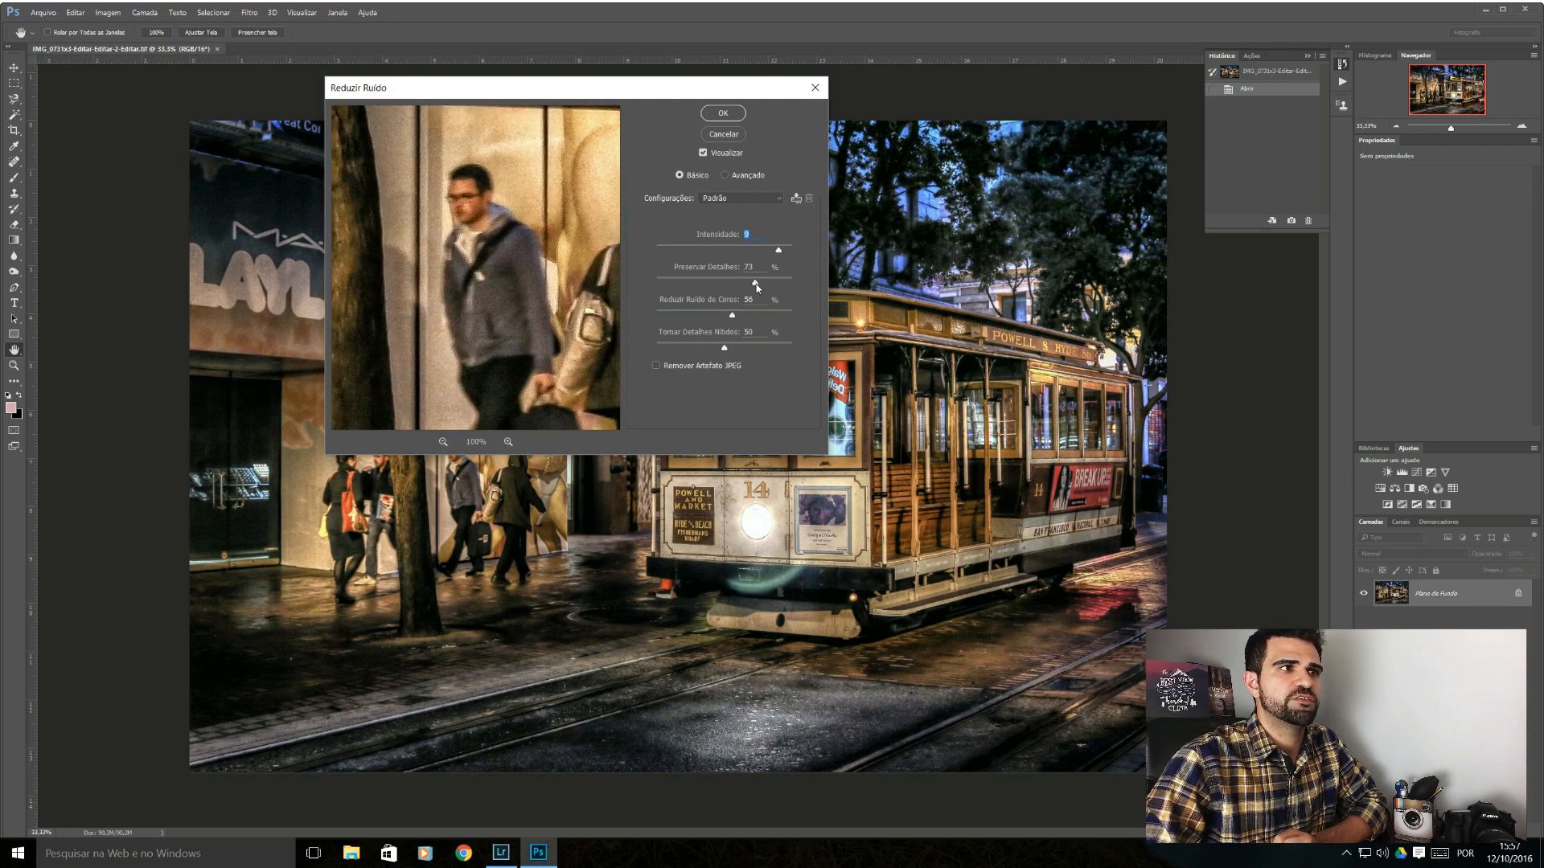
# Apply Reduce Noise with strength 8, preserve details 41%, reduce color noise 74% and sharpen details 29%
pyautogui.moveTo(756, 287); pyautogui.dragTo(697, 291)
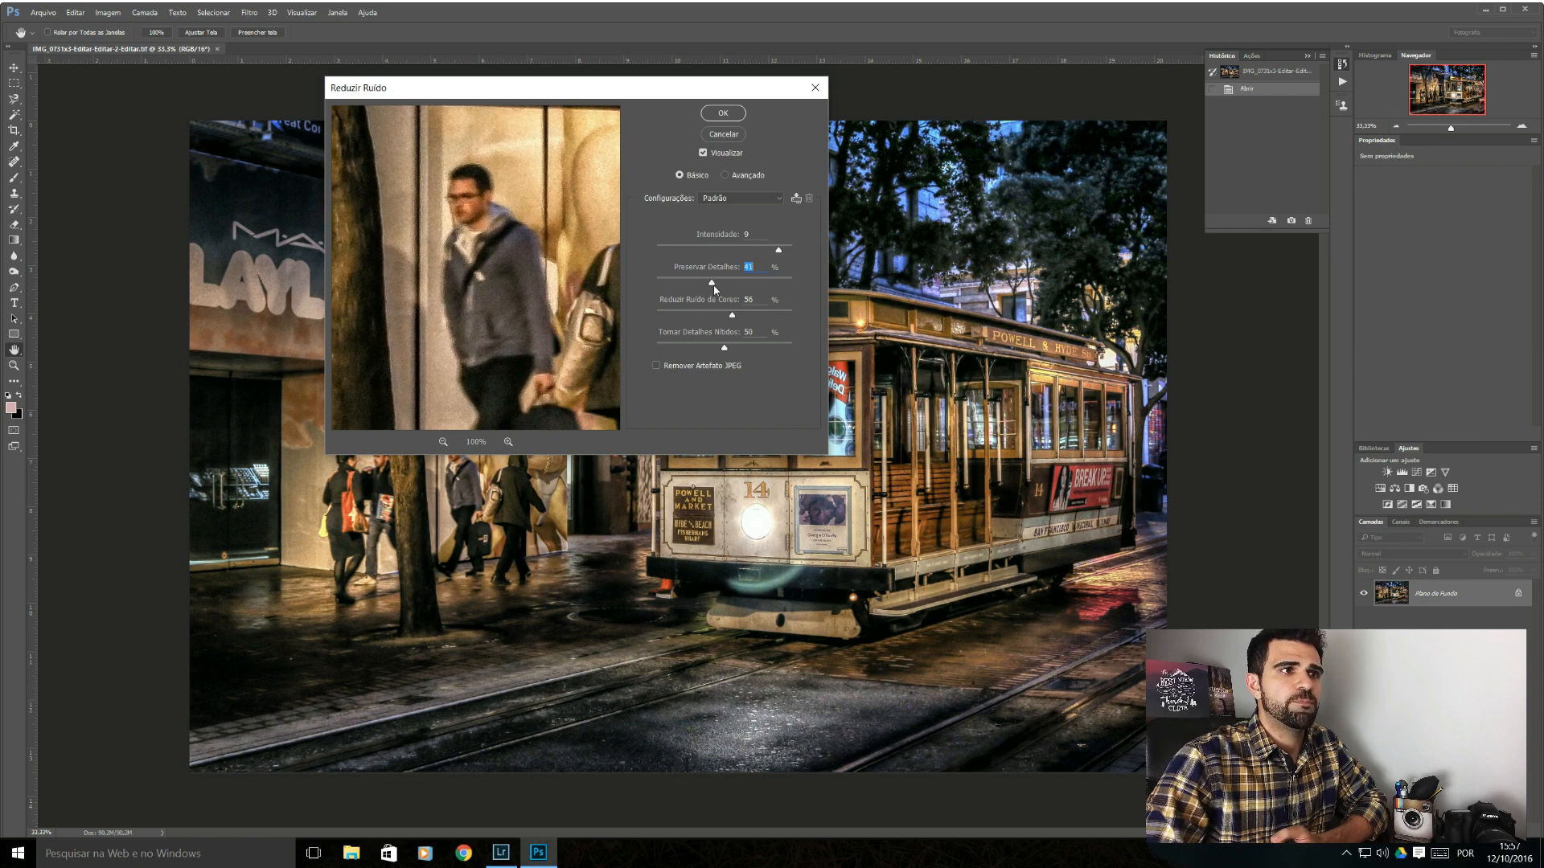
pyautogui.moveTo(733, 316)
pyautogui.mouseDown()
pyautogui.moveTo(747, 317)
pyautogui.moveTo(672, 314)
pyautogui.moveTo(795, 319)
pyautogui.moveTo(758, 317)
pyautogui.mouseUp()
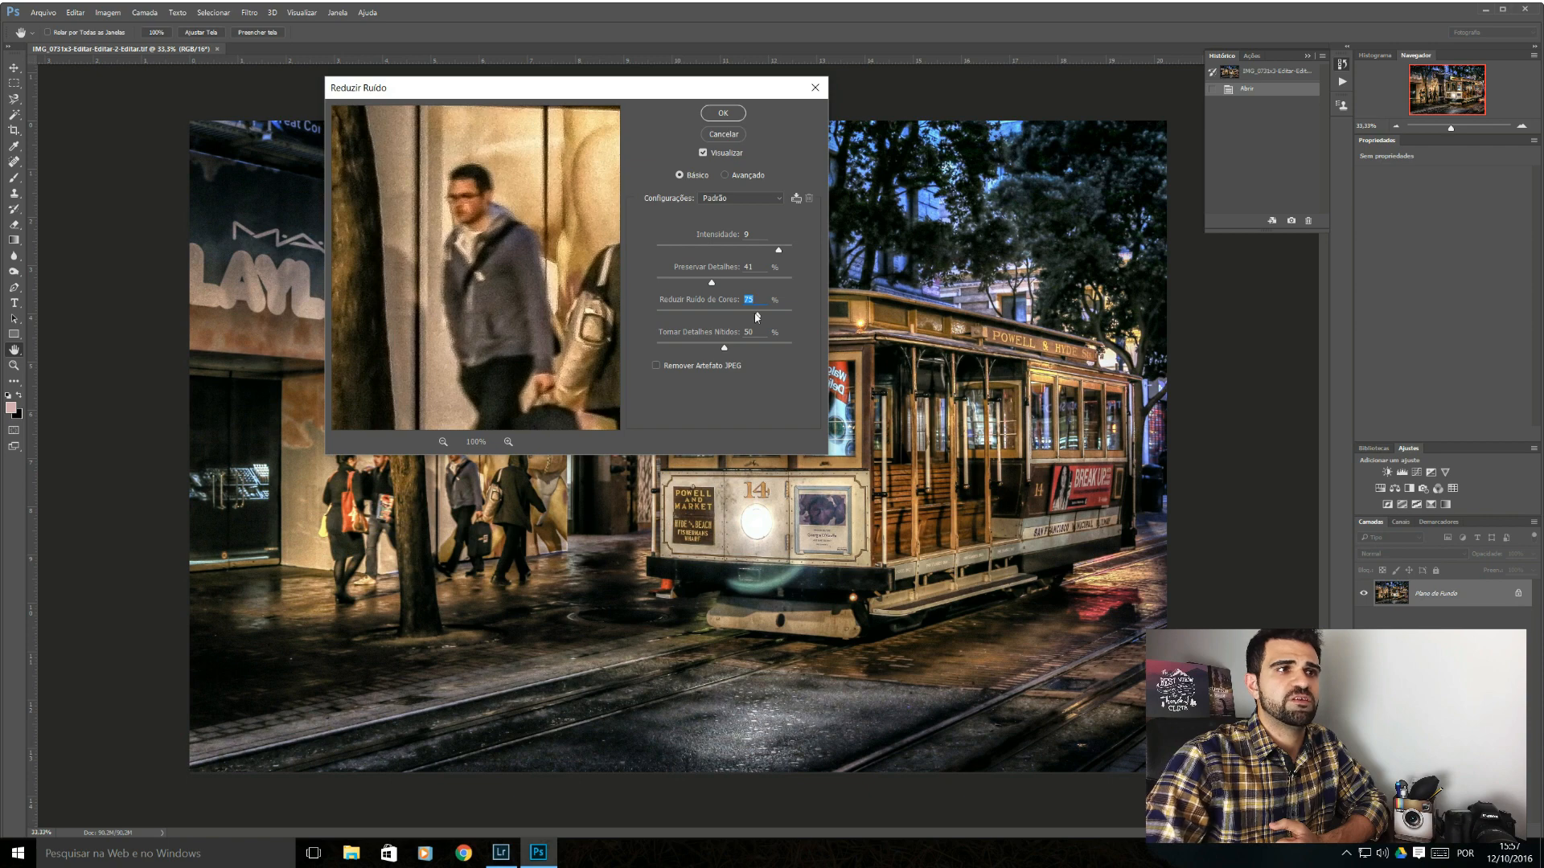
pyautogui.moveTo(757, 314); pyautogui.dragTo(783, 350)
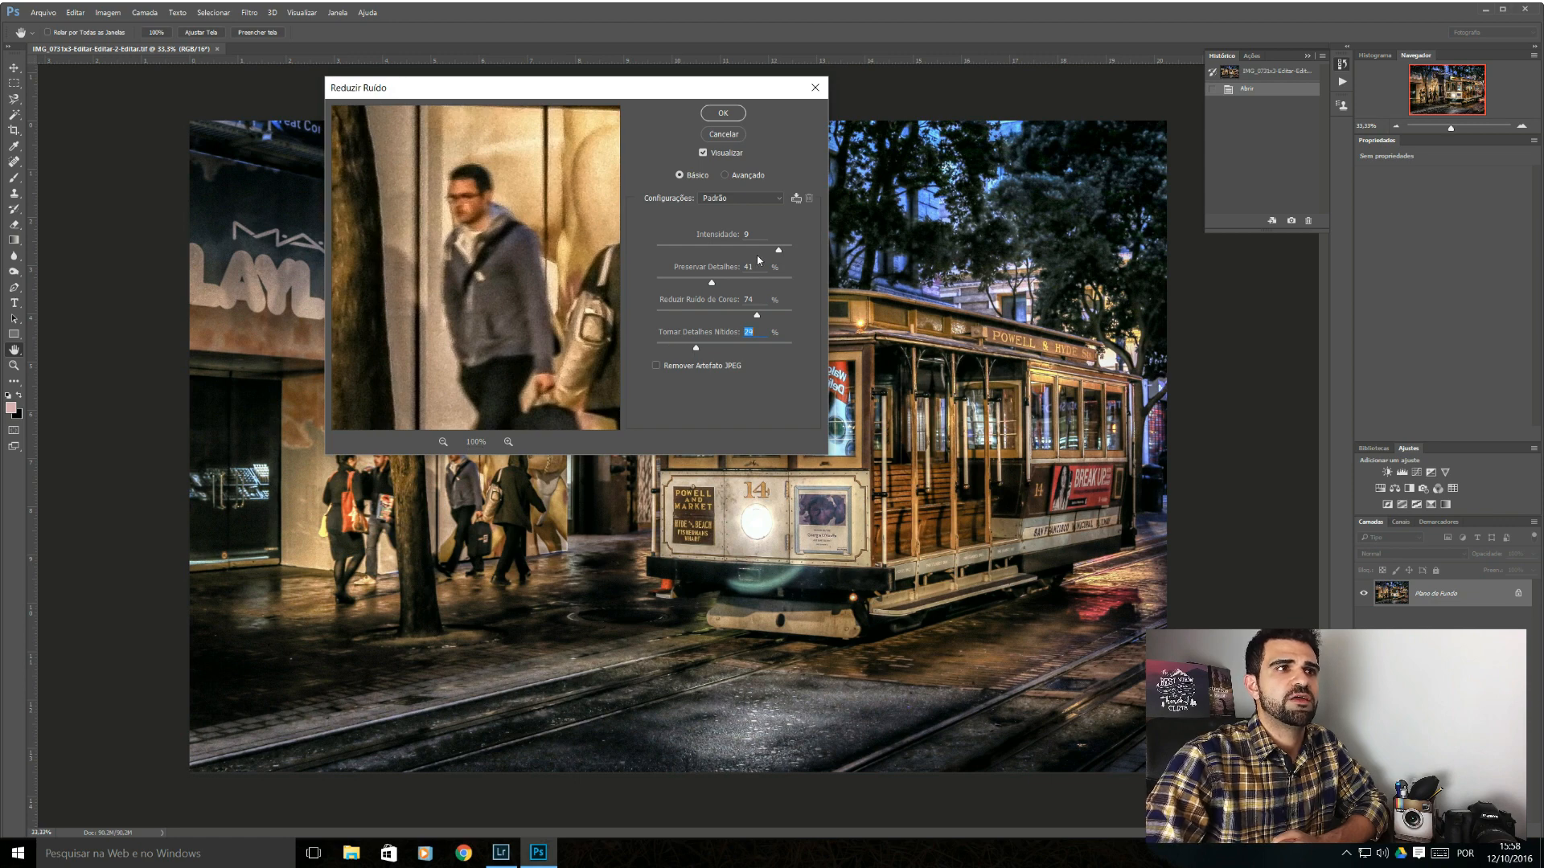
pyautogui.moveTo(778, 250)
pyautogui.mouseDown()
pyautogui.moveTo(714, 252)
pyautogui.moveTo(770, 255)
pyautogui.mouseUp()
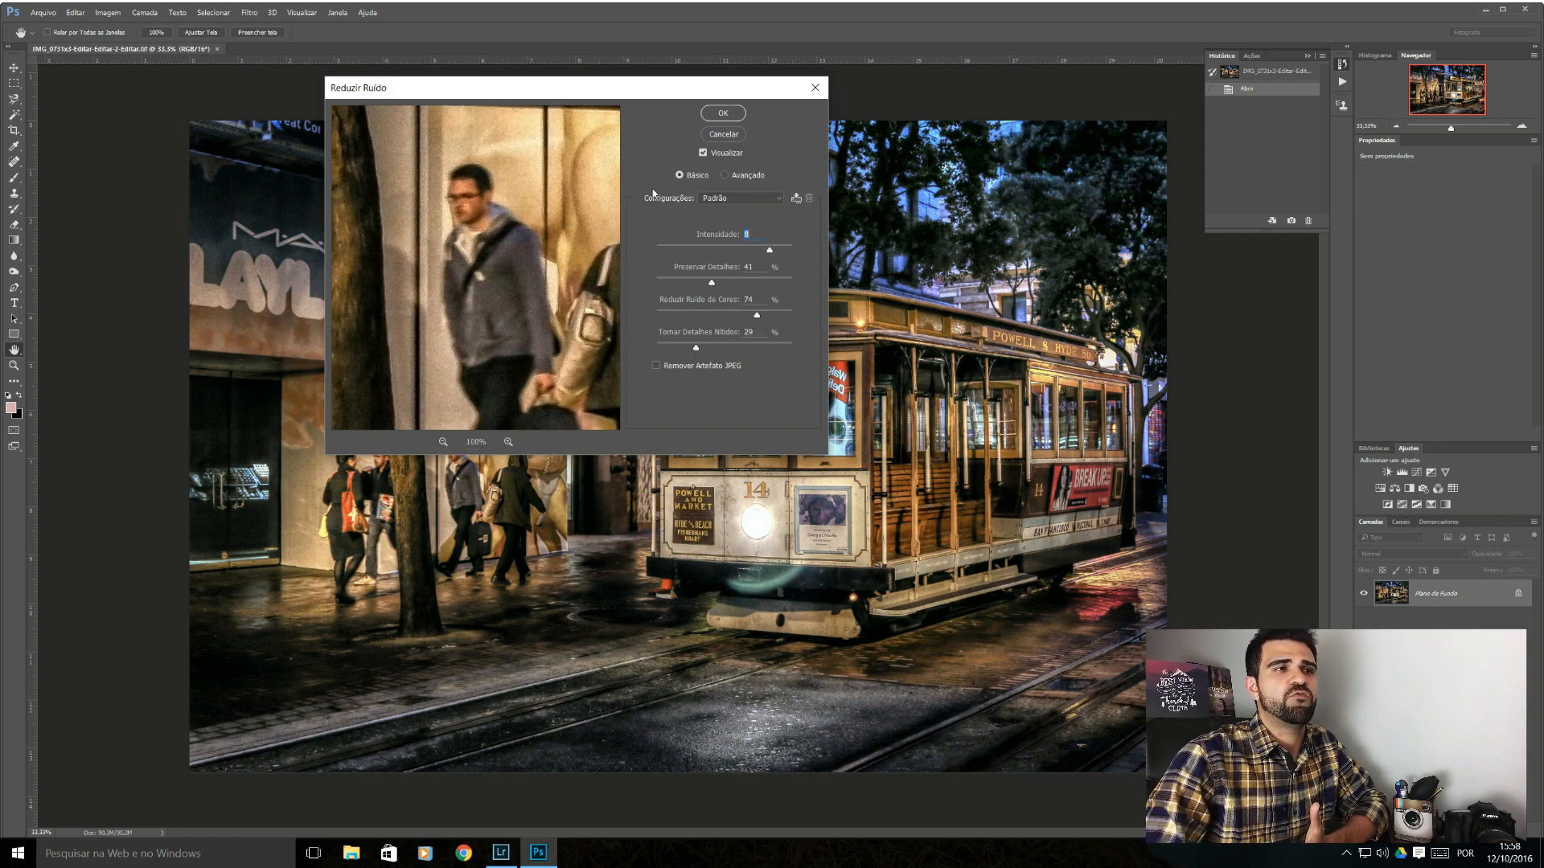
pyautogui.click(743, 118)
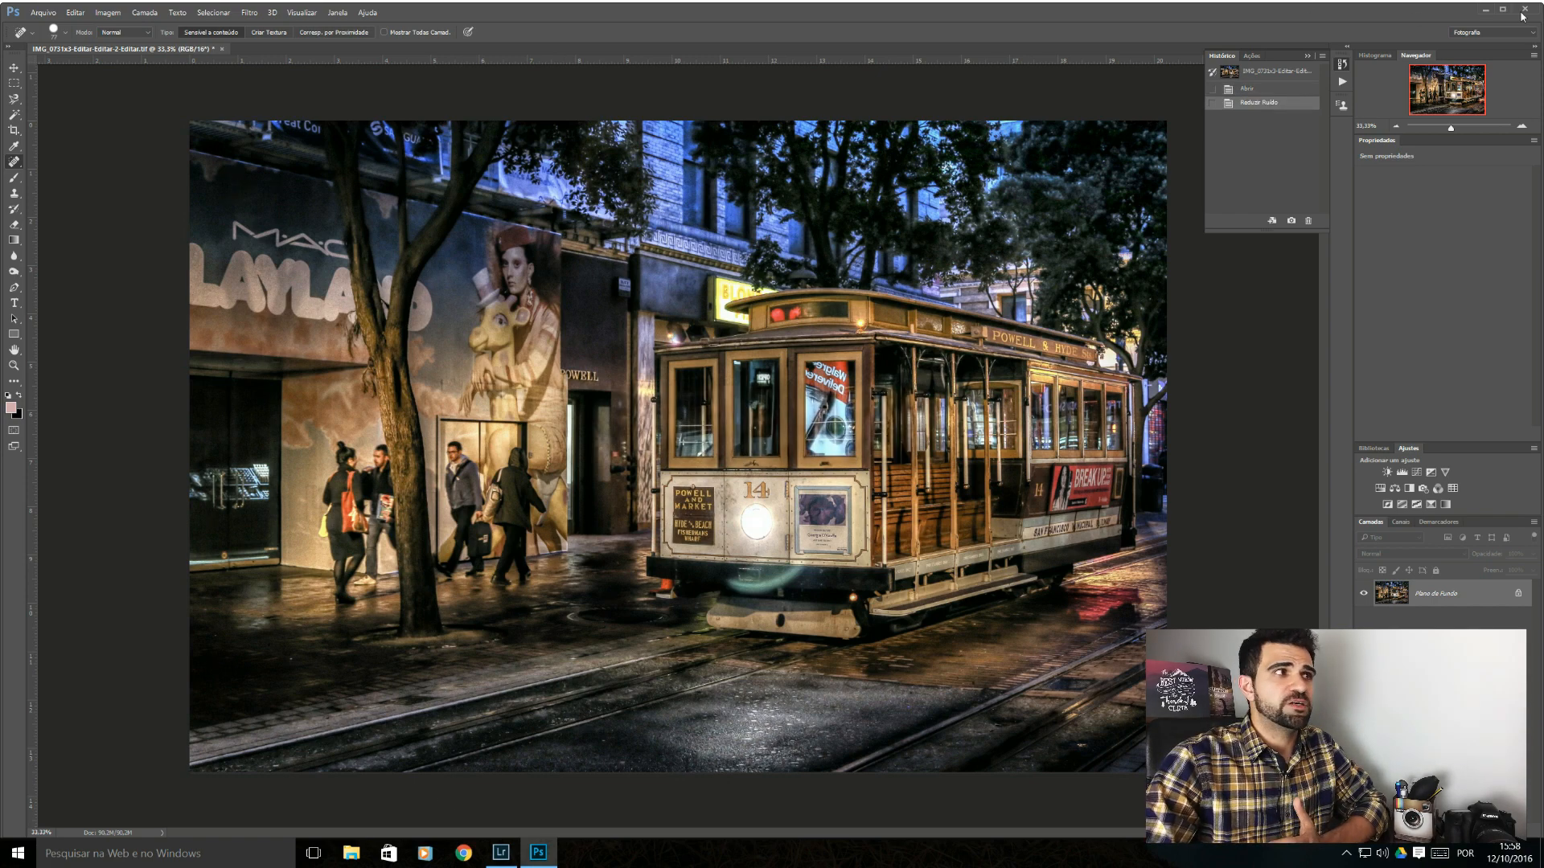
# Save the denoised photo and close Photoshop to return to Lightroom
pyautogui.click(43, 12)
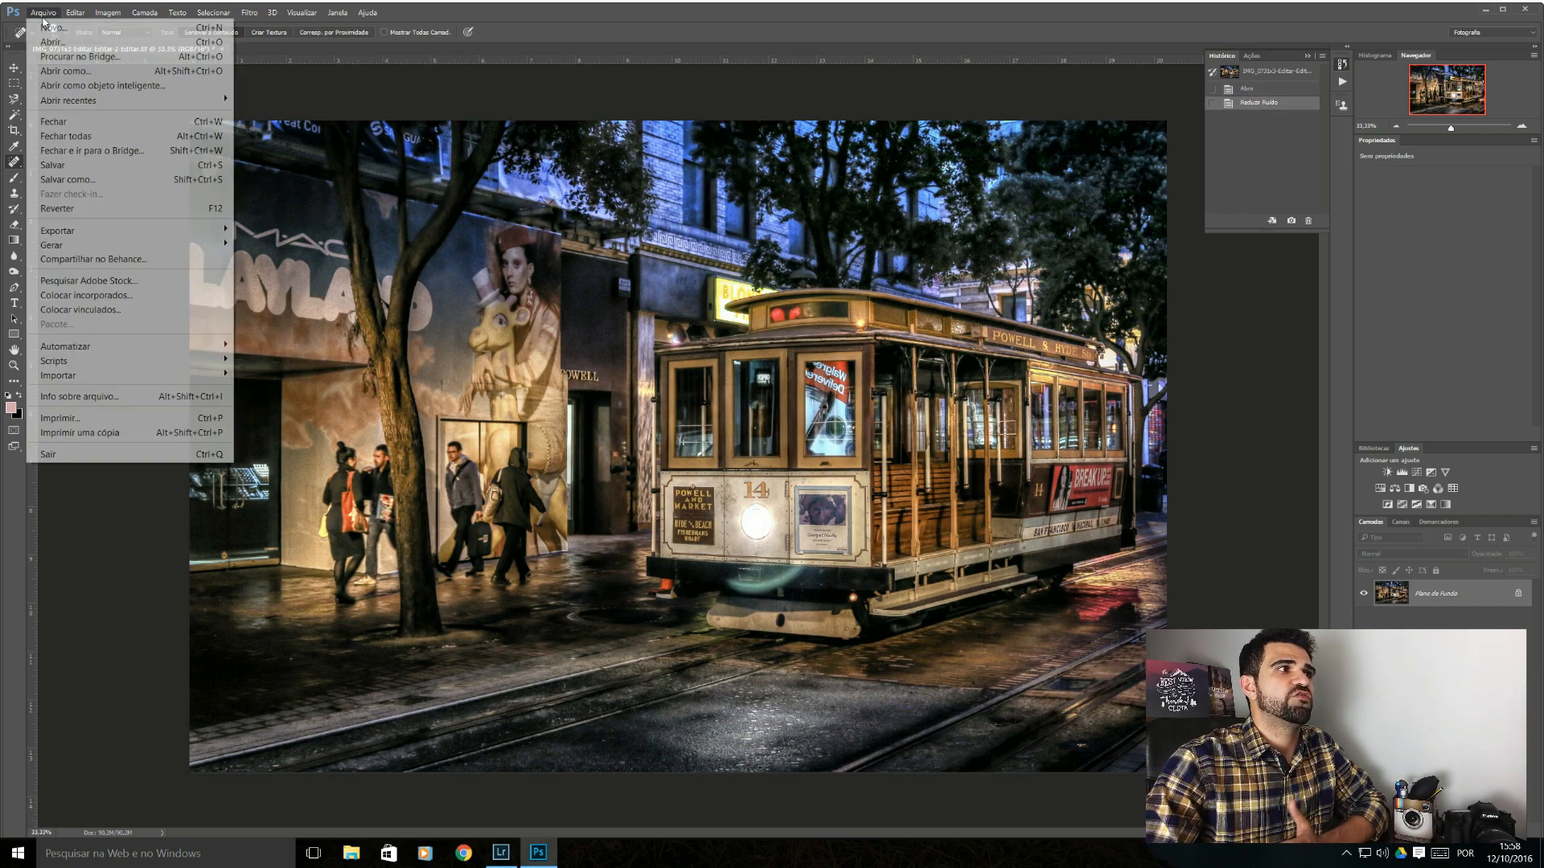
pyautogui.click(145, 166)
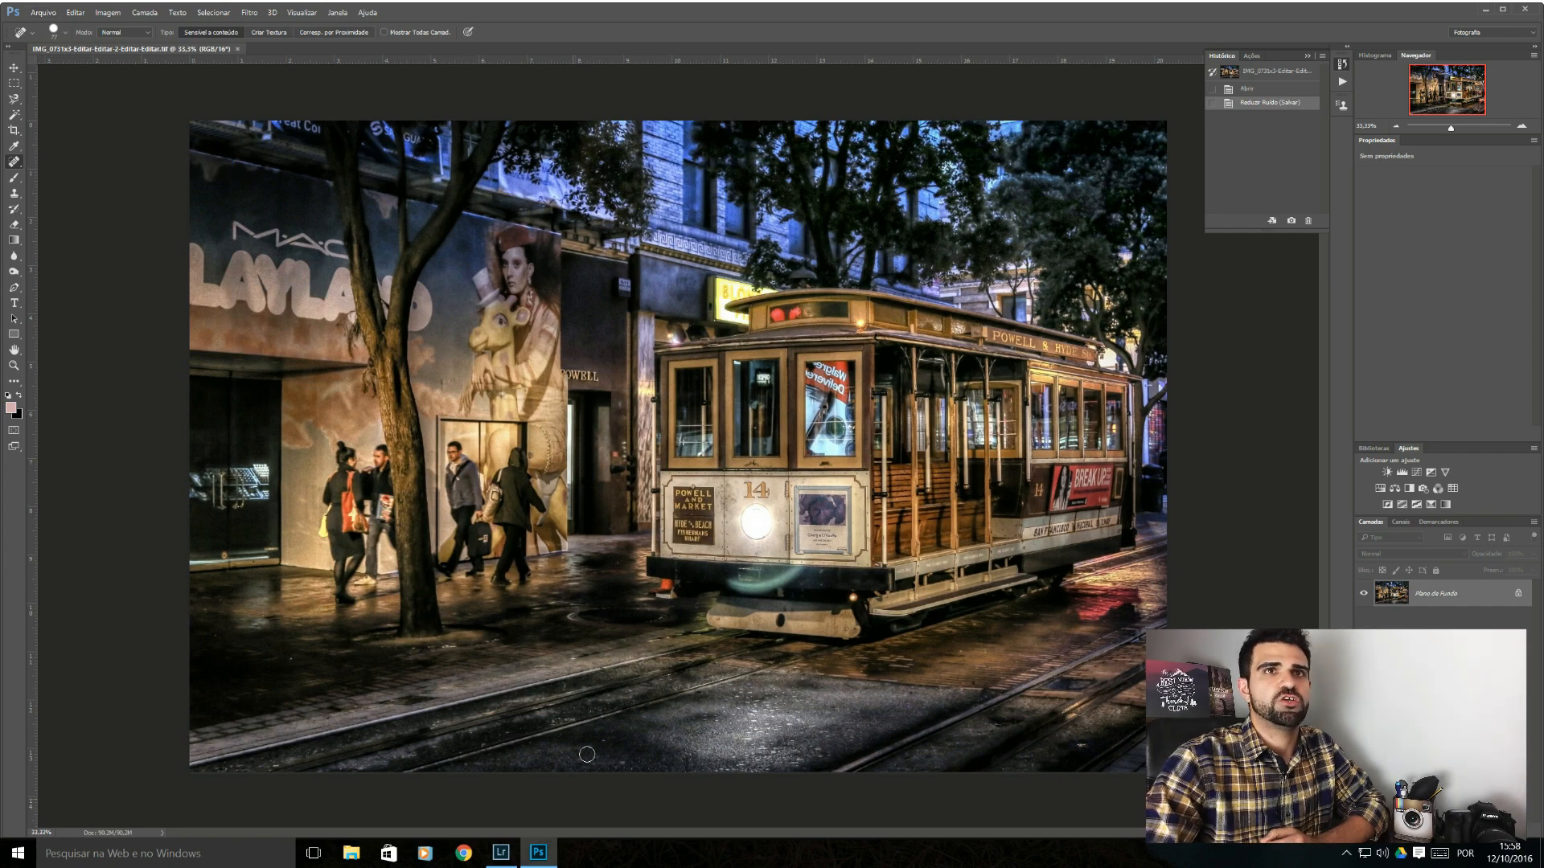
pyautogui.click(1525, 9)
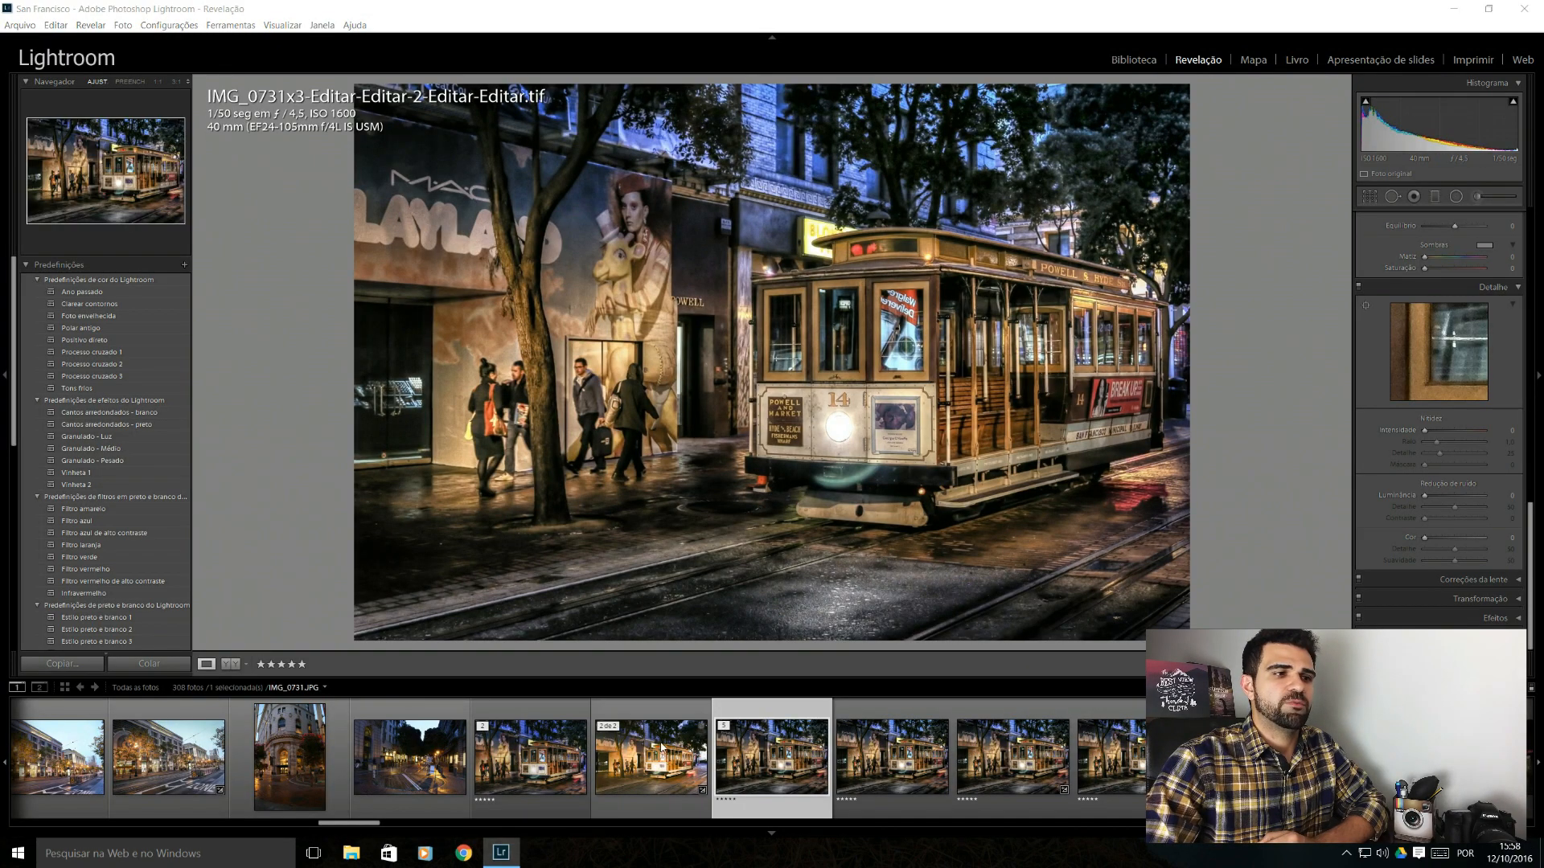
# Select the tram photo IMG_0731-Editar-Editar-2.tif in the filmstrip and bring up its external editor choices
pyautogui.click(515, 776)
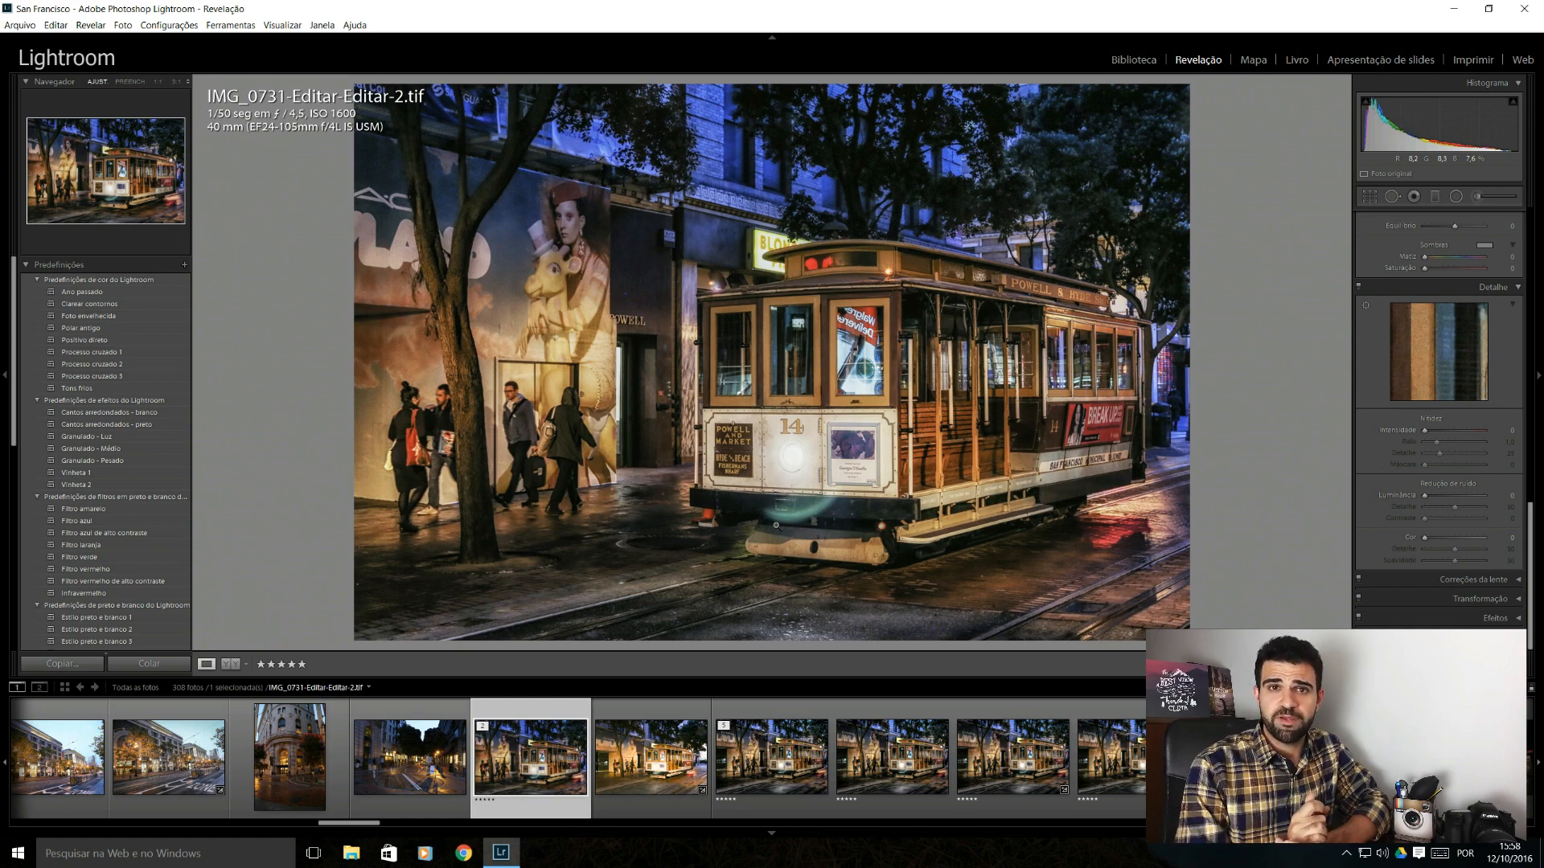
pyautogui.rightClick(537, 761)
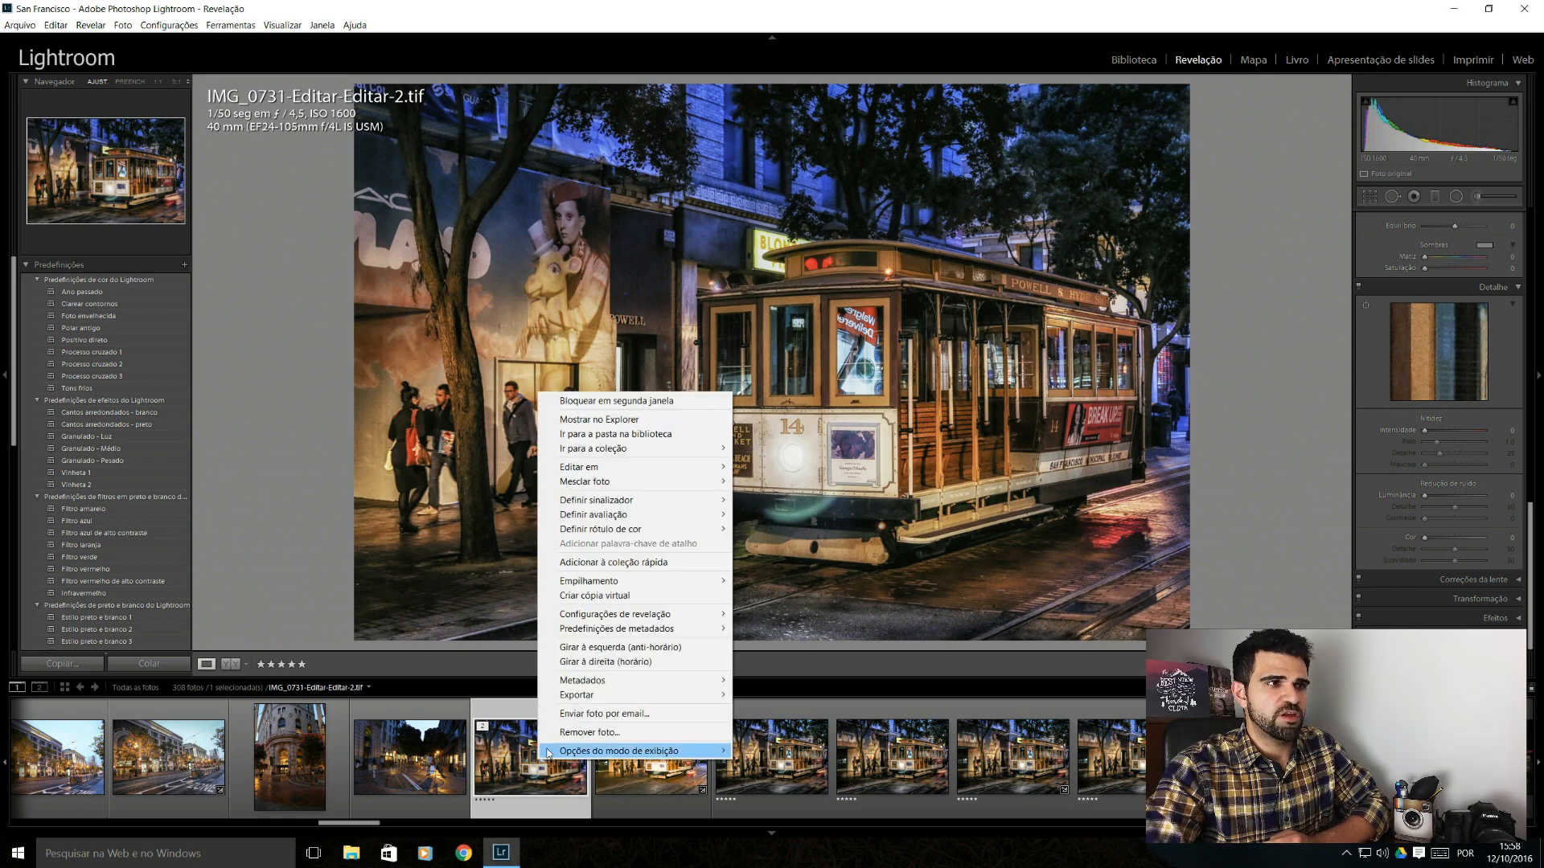
pyautogui.moveTo(643, 468)
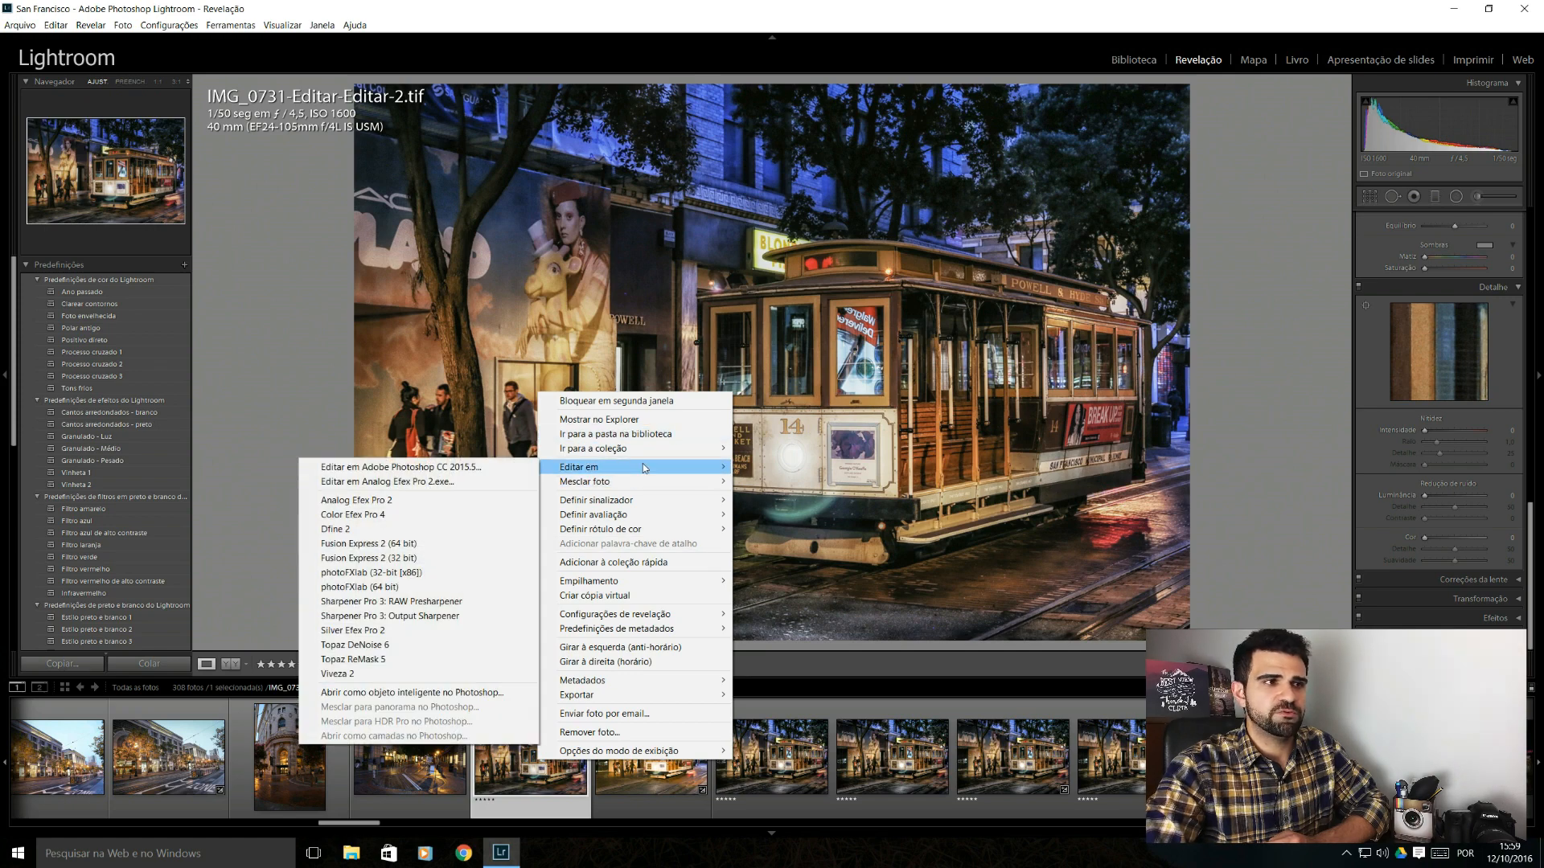